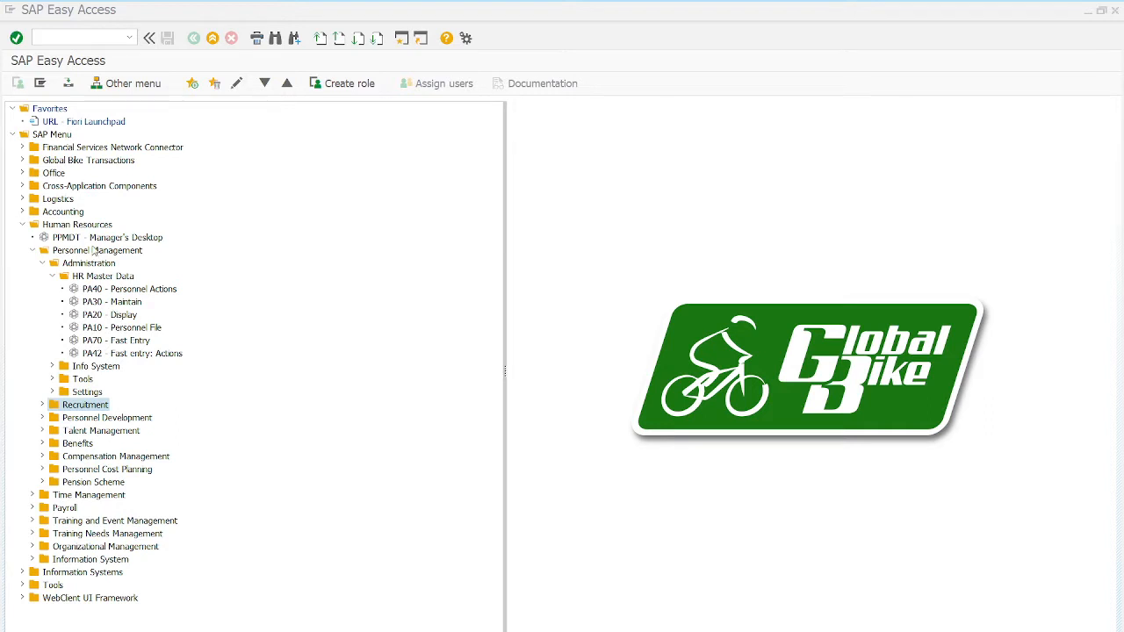
Step: Launch PA40 Personnel Actions from Human Resources > Personnel Management > Administration > HR Master Data
{"action": "left_click", "coordinate": [87, 227]}
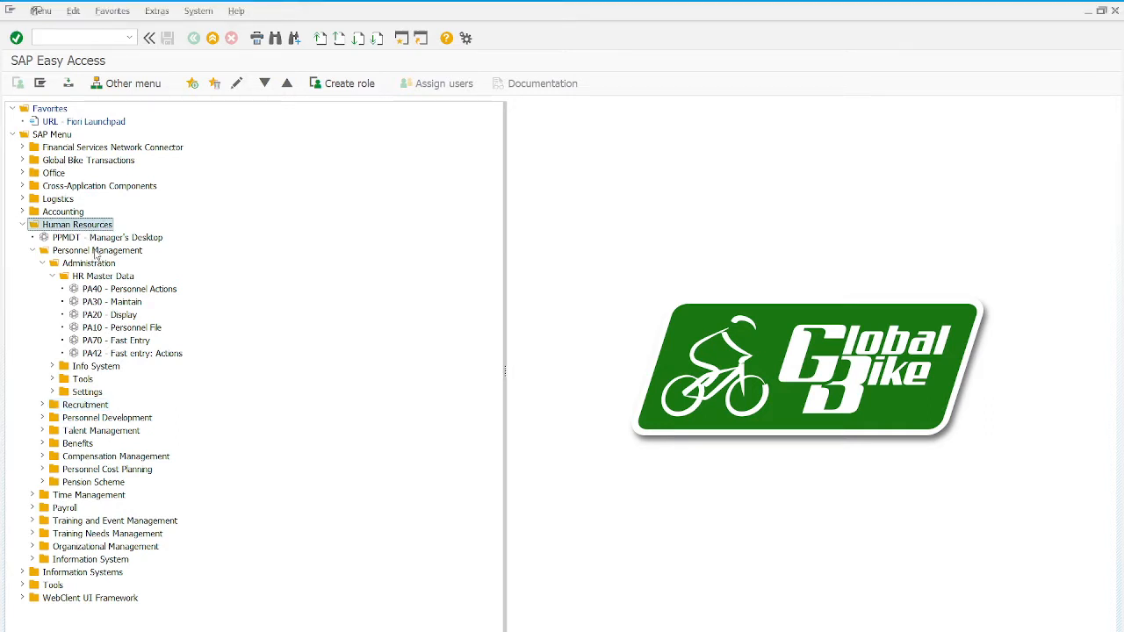
{"action": "left_click", "coordinate": [96, 251]}
{"action": "left_click", "coordinate": [103, 265]}
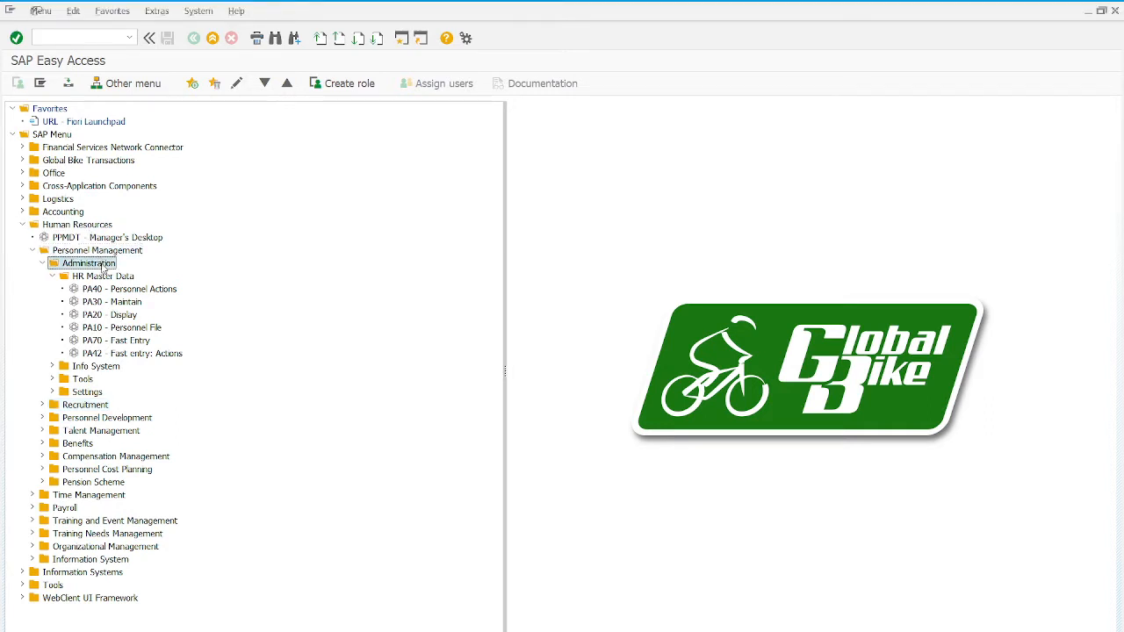
{"action": "left_click", "coordinate": [111, 278]}
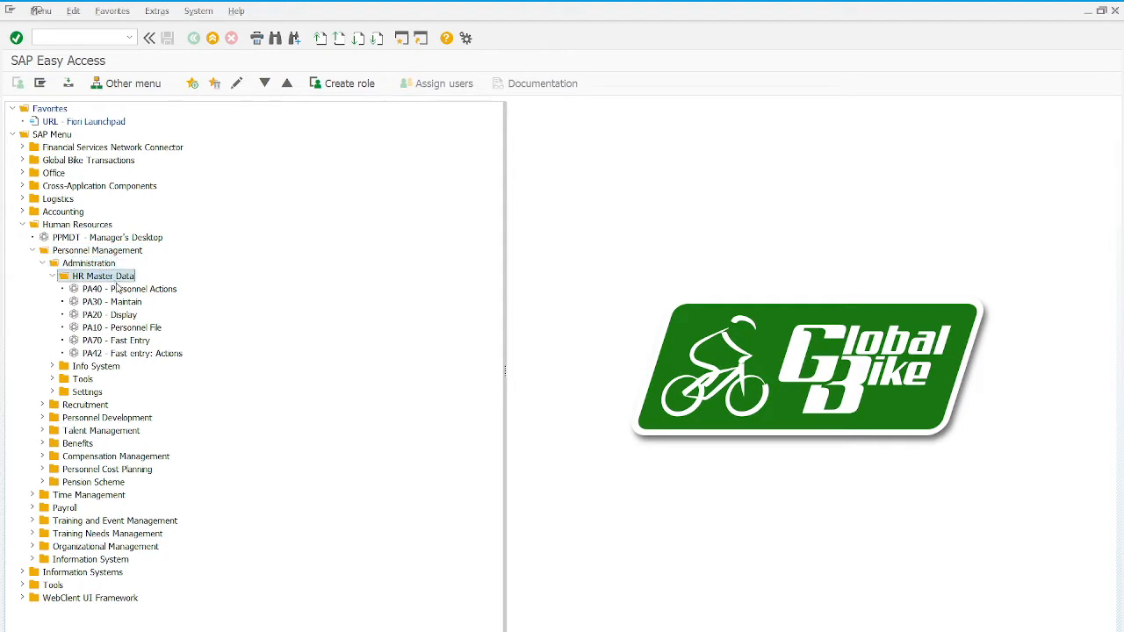
{"action": "double_click", "coordinate": [141, 290]}
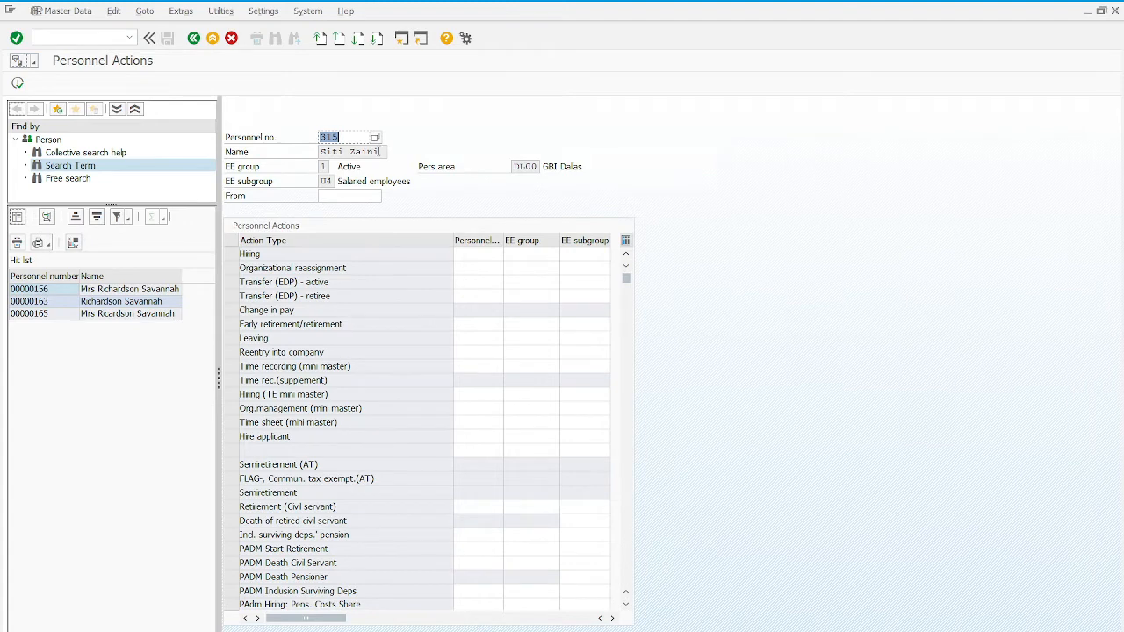
Step: Set the action's From date to 01.05.2021 using the calendar
{"action": "left_click_drag", "start_coordinate": [379, 151], "coordinate": [318, 151]}
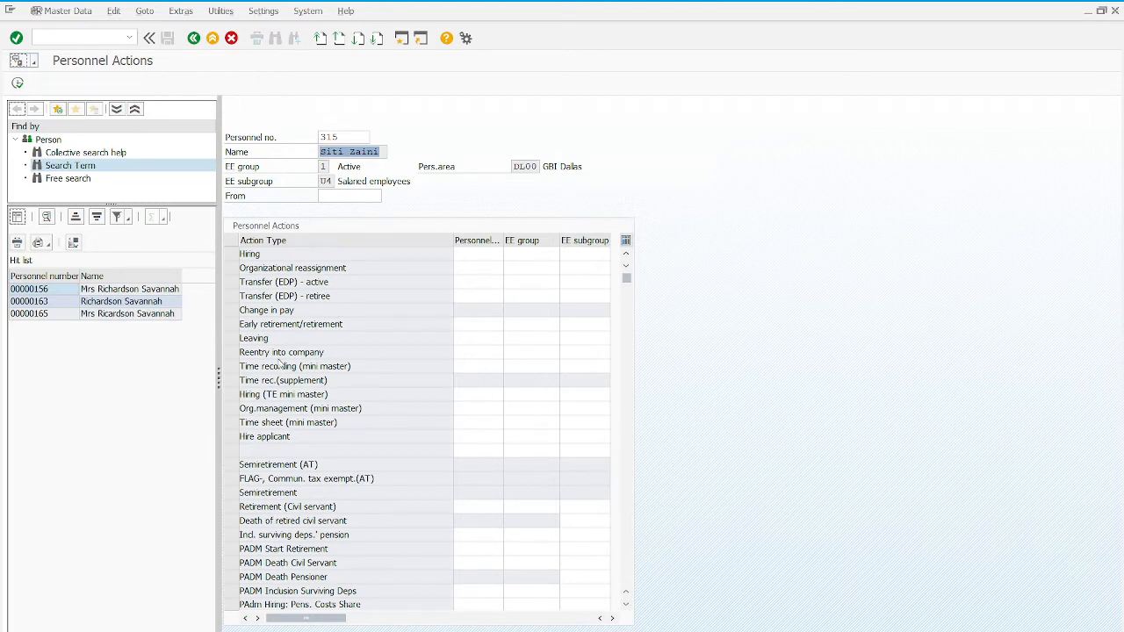
{"action": "key", "text": "Tab"}
{"action": "left_click", "coordinate": [387, 196]}
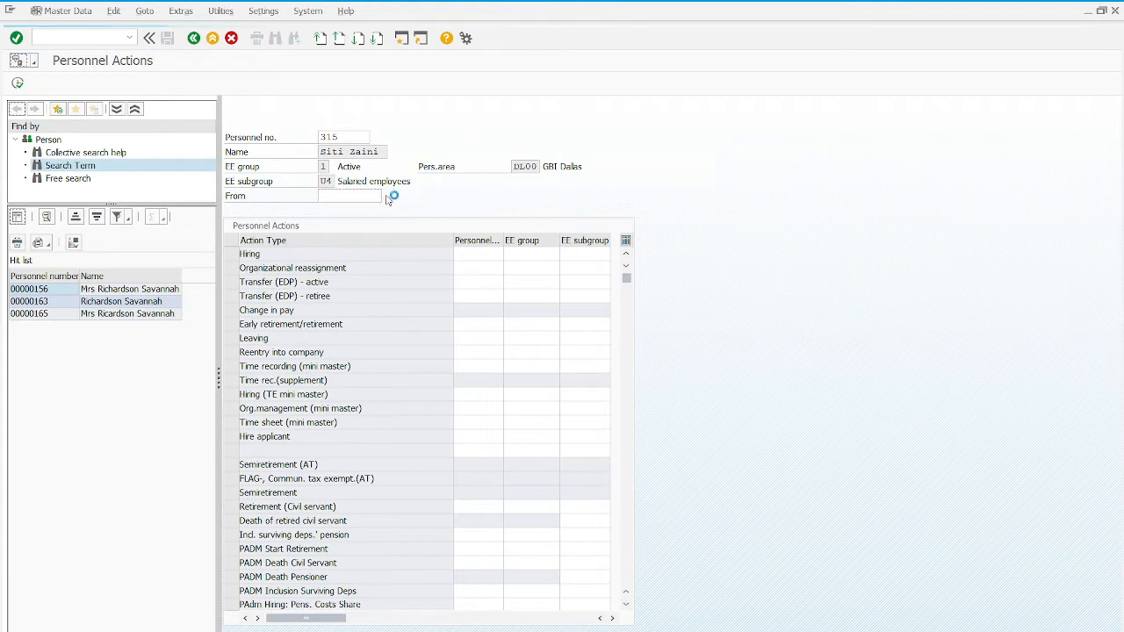
{"action": "scroll", "coordinate": [323, 240], "scroll_direction": "up", "scroll_amount": 1}
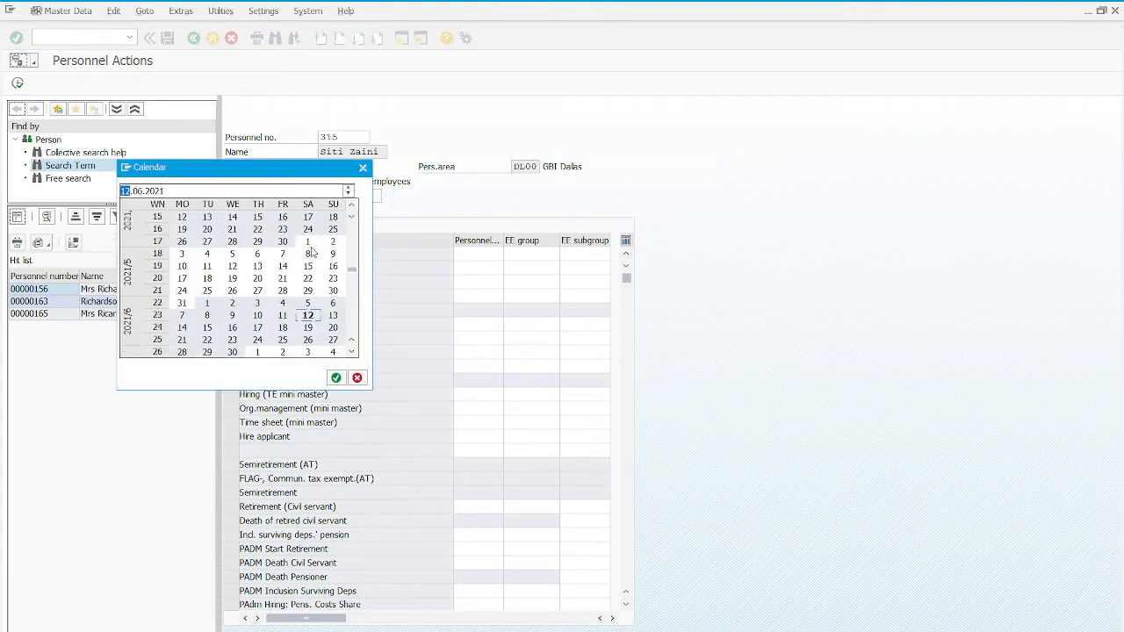
{"action": "left_click", "coordinate": [308, 241]}
{"action": "left_click", "coordinate": [337, 378]}
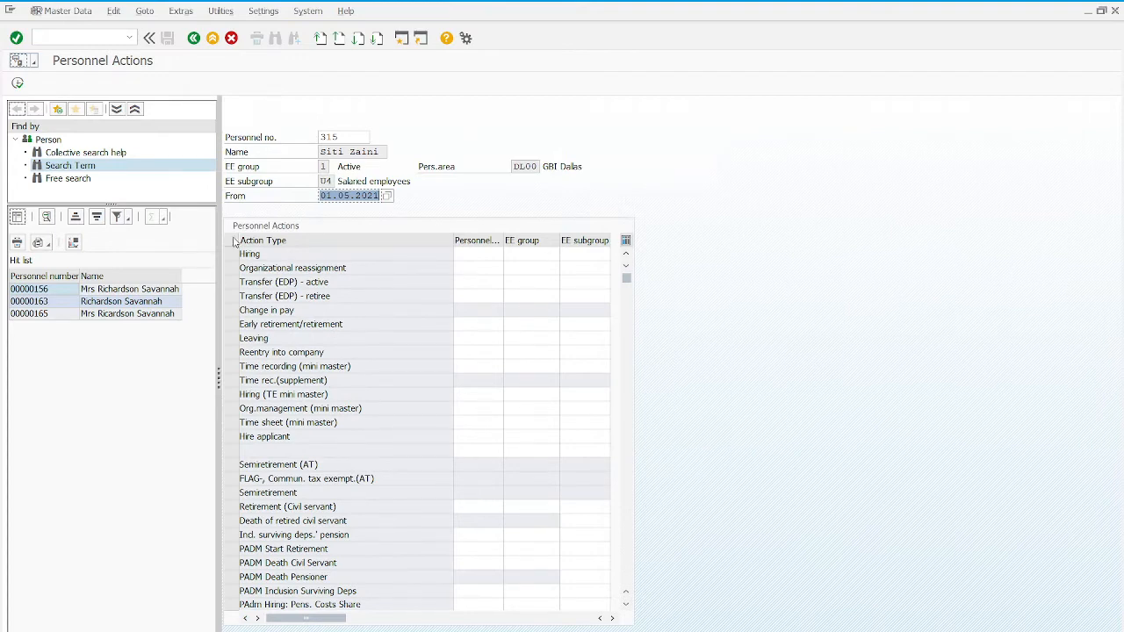
Step: Clear the prefilled personnel number and apply the entries
{"action": "left_click", "coordinate": [343, 138]}
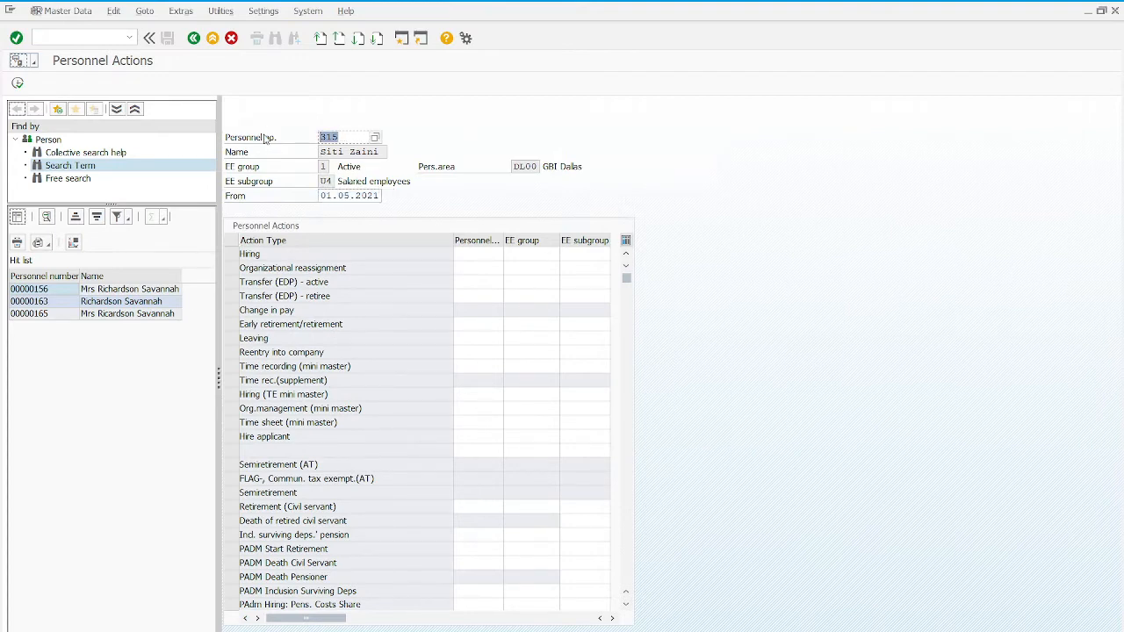
{"action": "key", "text": "BackSpace"}
{"action": "left_click", "coordinate": [17, 39]}
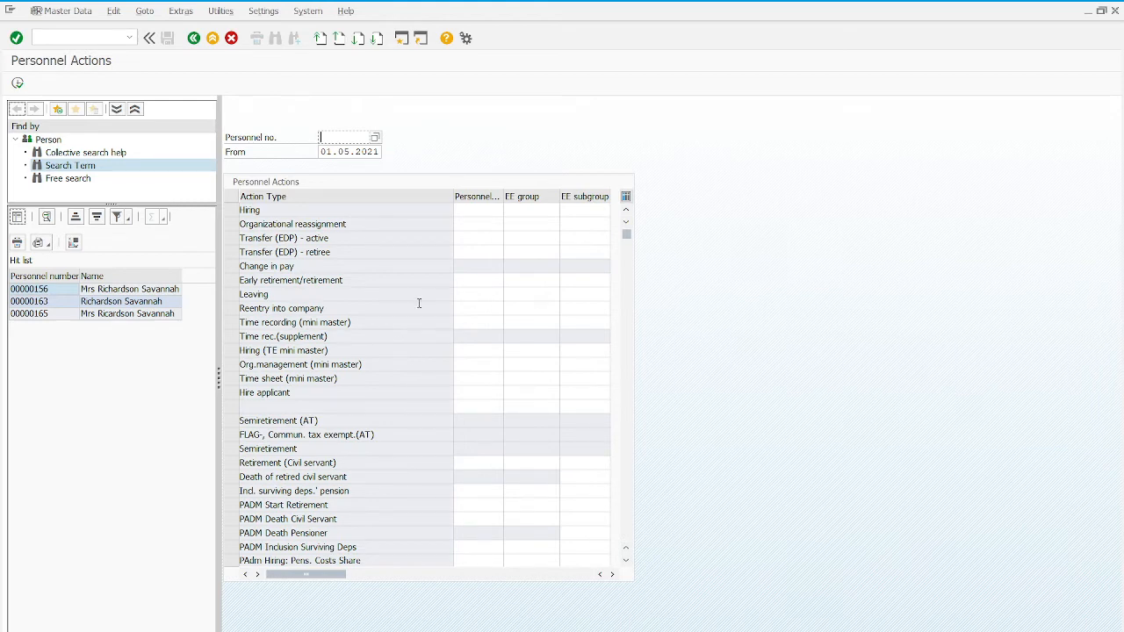
Step: Select the Hire applicant action from the action list
{"action": "left_click", "coordinate": [325, 308]}
{"action": "left_click", "coordinate": [231, 351]}
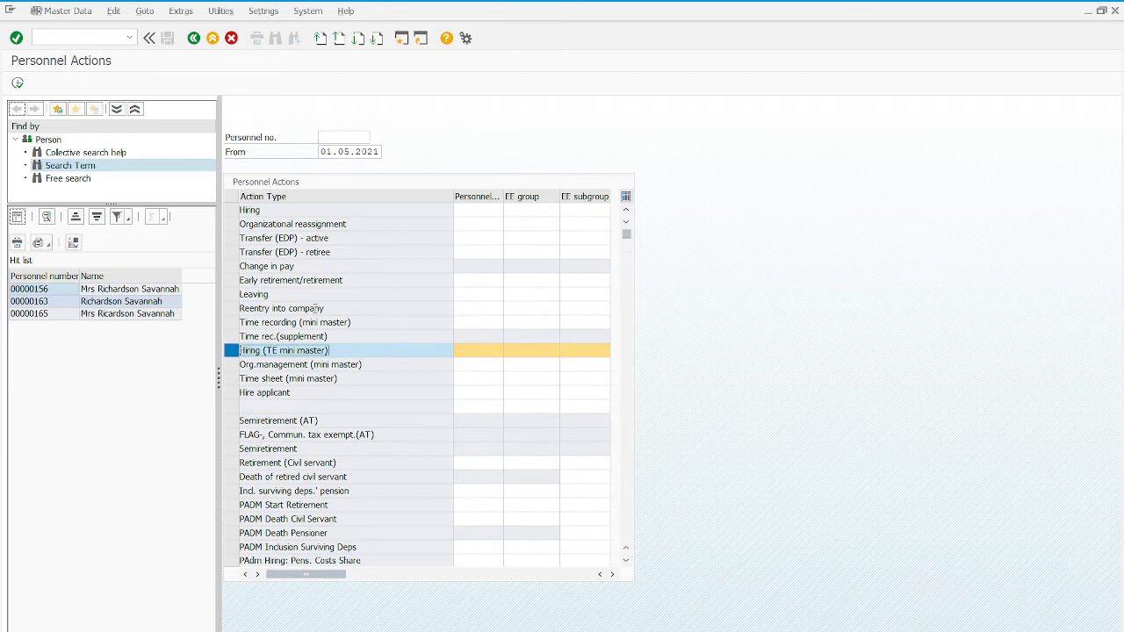
{"action": "scroll", "coordinate": [325, 387], "scroll_direction": "down", "scroll_amount": 1}
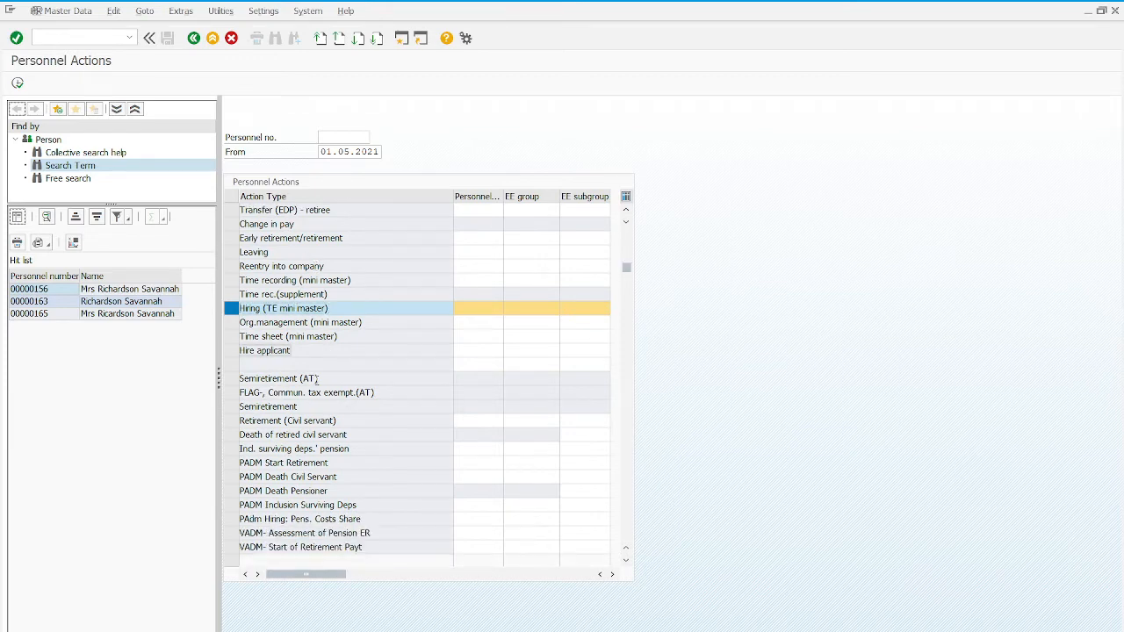
{"action": "scroll", "coordinate": [318, 384], "scroll_direction": "down", "scroll_amount": 1}
{"action": "scroll", "coordinate": [317, 380], "scroll_direction": "up", "scroll_amount": 2}
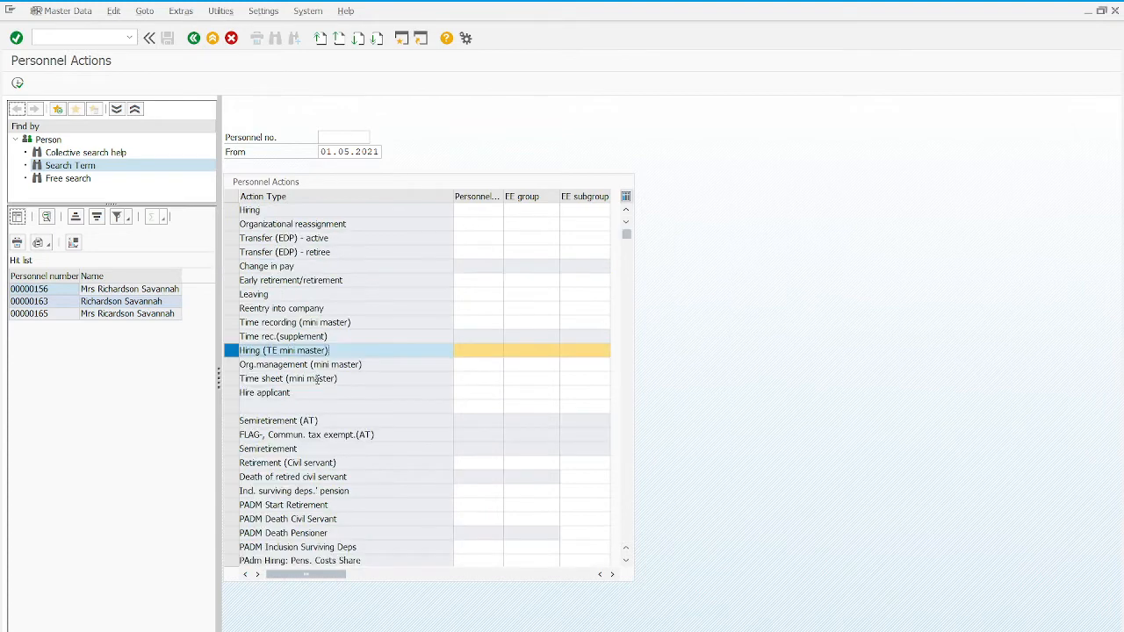
{"action": "left_click", "coordinate": [231, 395]}
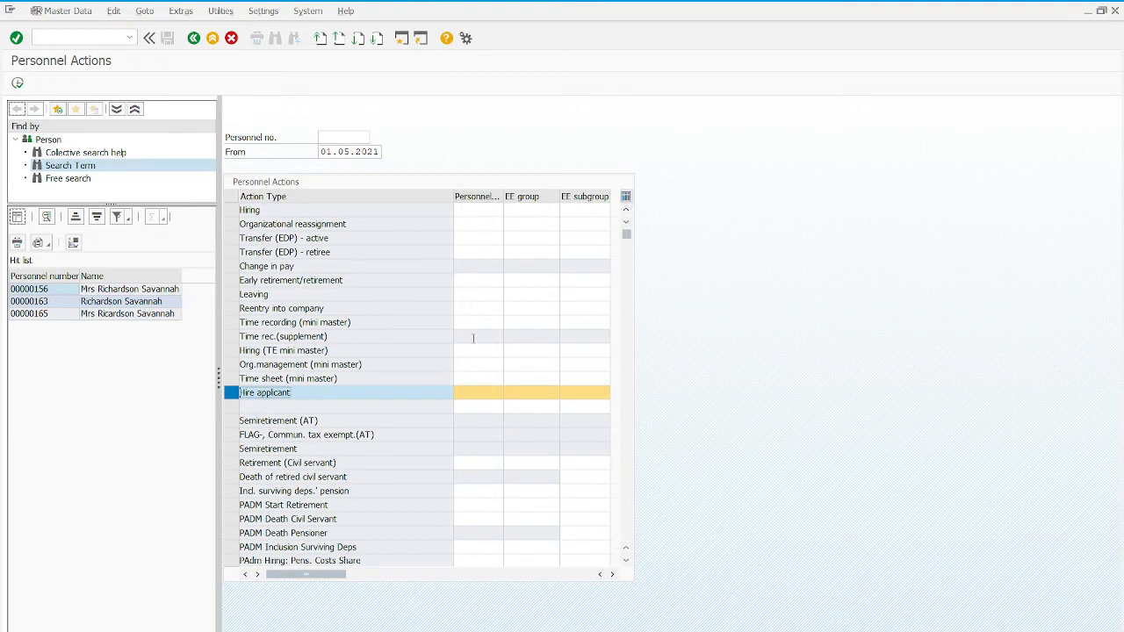
Step: Enter personnel area DL00, employee group 1 and subgroup U4, then execute
{"action": "left_click", "coordinate": [467, 393]}
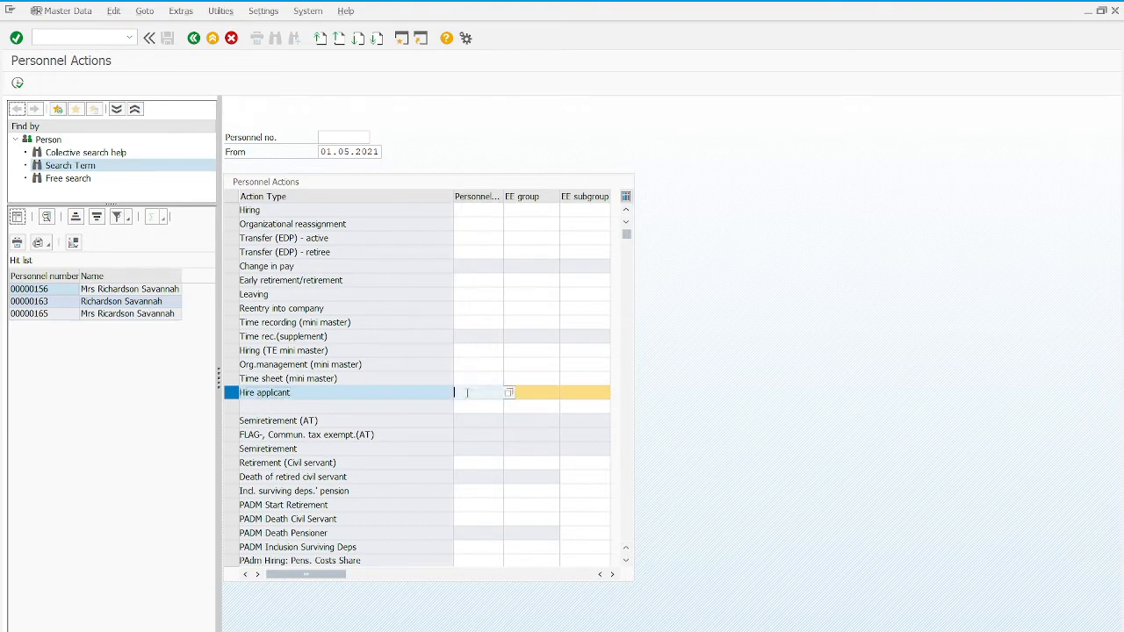
{"action": "type", "text": "DL00"}
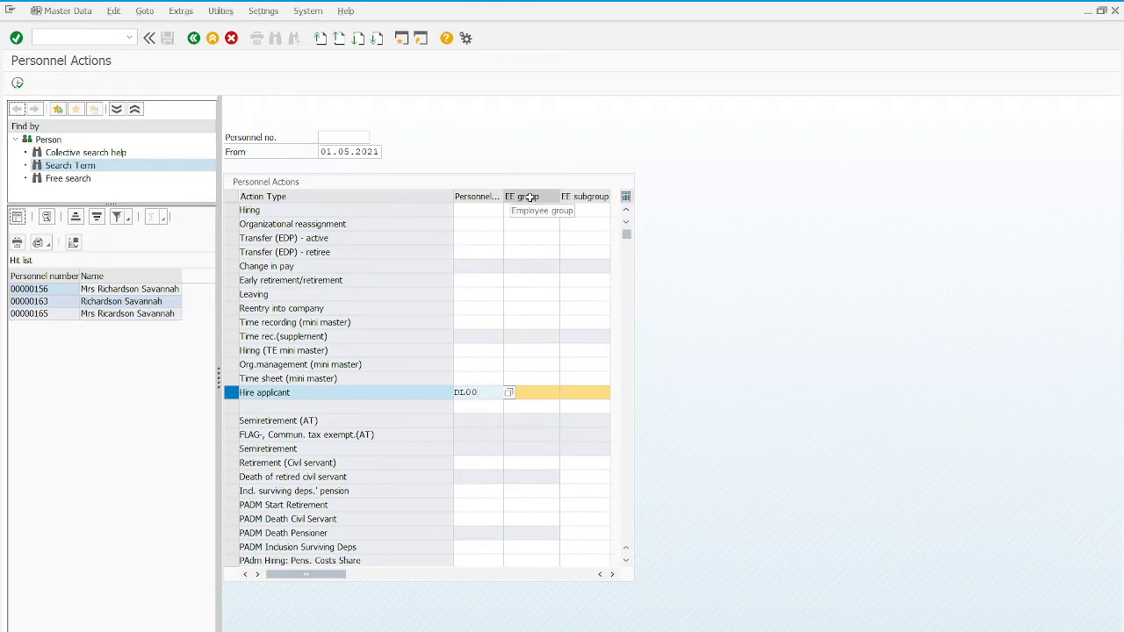
{"action": "left_click", "coordinate": [531, 391]}
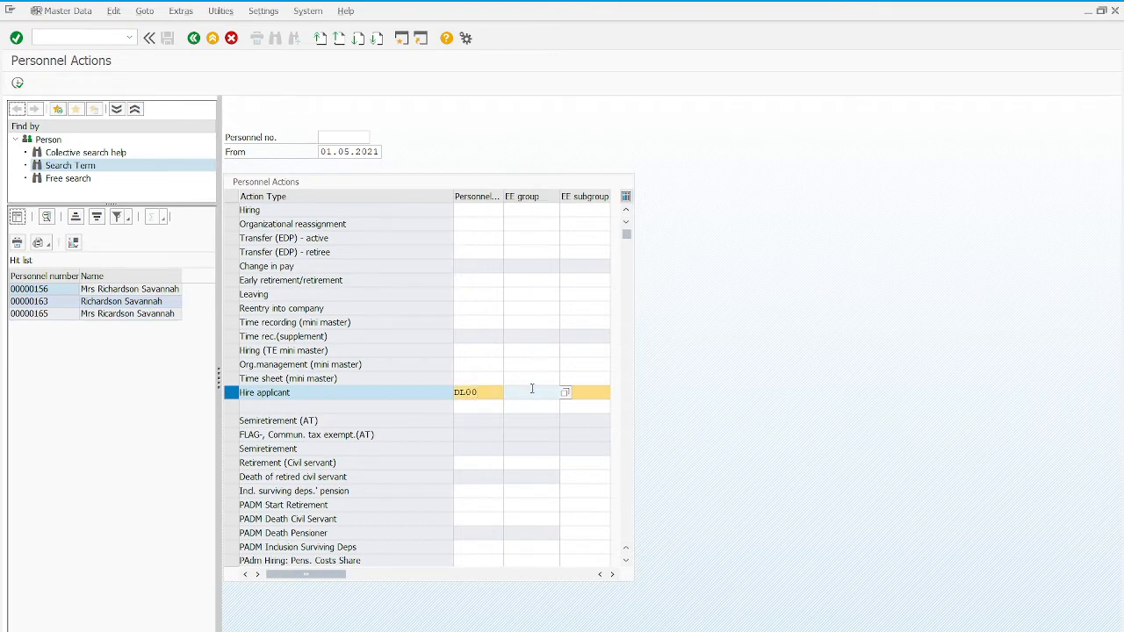
{"action": "type", "text": "1"}
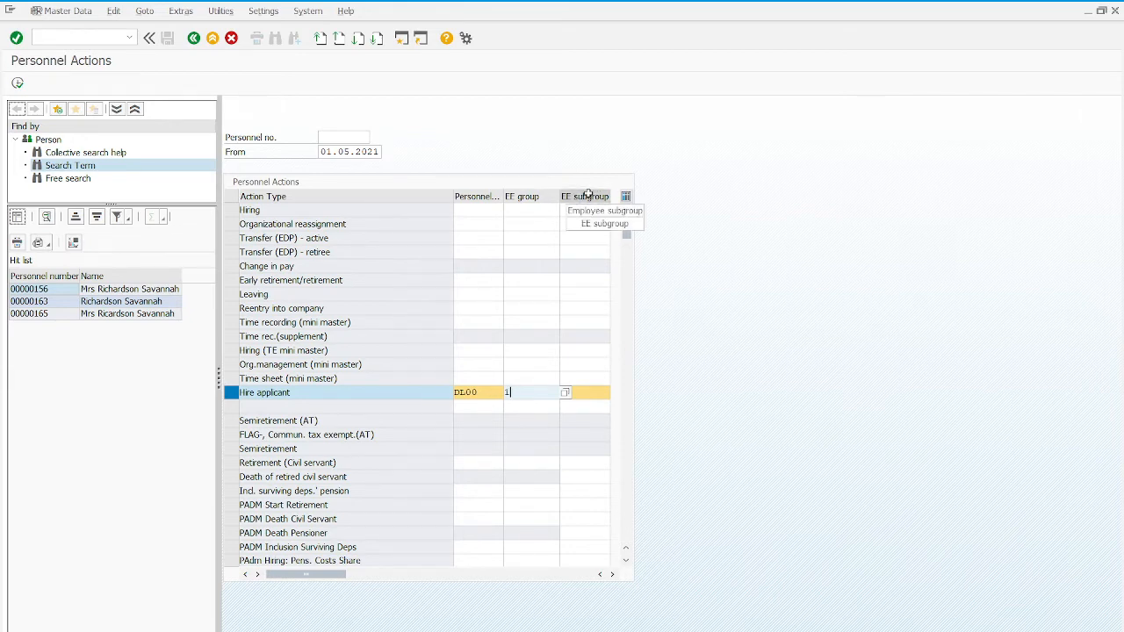
{"action": "left_click", "coordinate": [595, 395]}
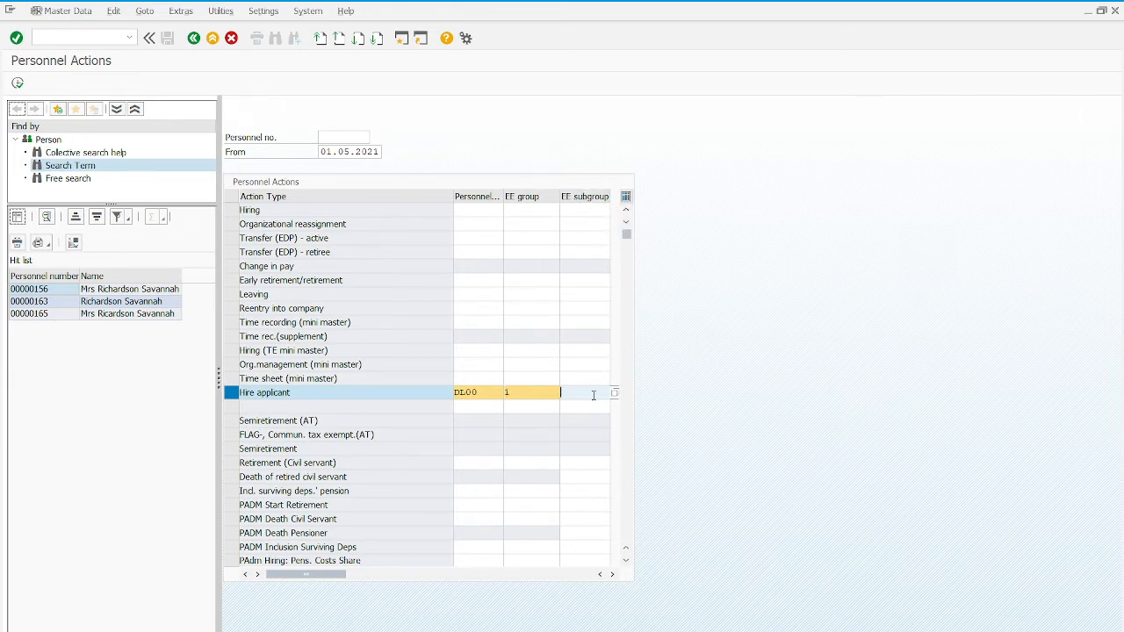
{"action": "type", "text": "u4"}
{"action": "left_click", "coordinate": [17, 83]}
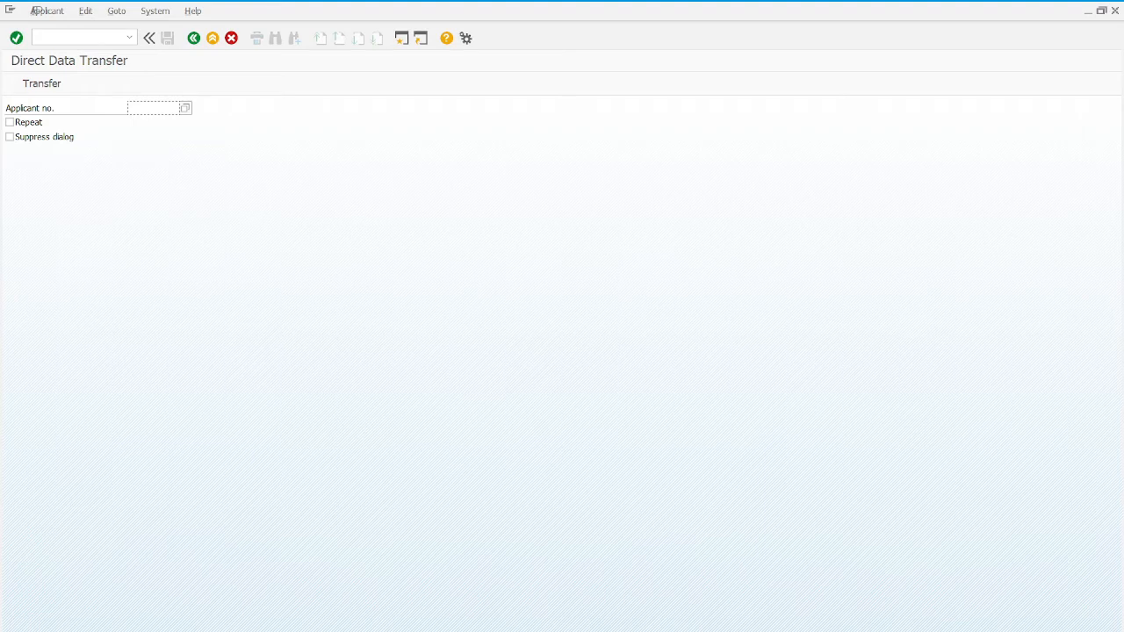
Step: Try the applicant number search, close it, and start a second SAP session
{"action": "left_click", "coordinate": [188, 107]}
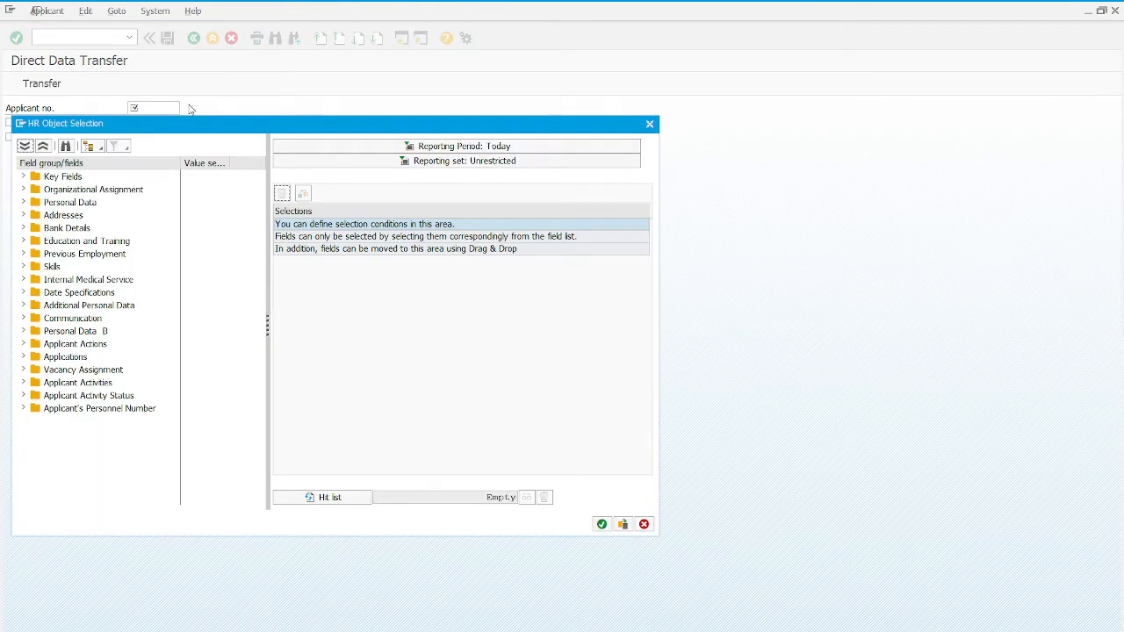
{"action": "left_click", "coordinate": [650, 123]}
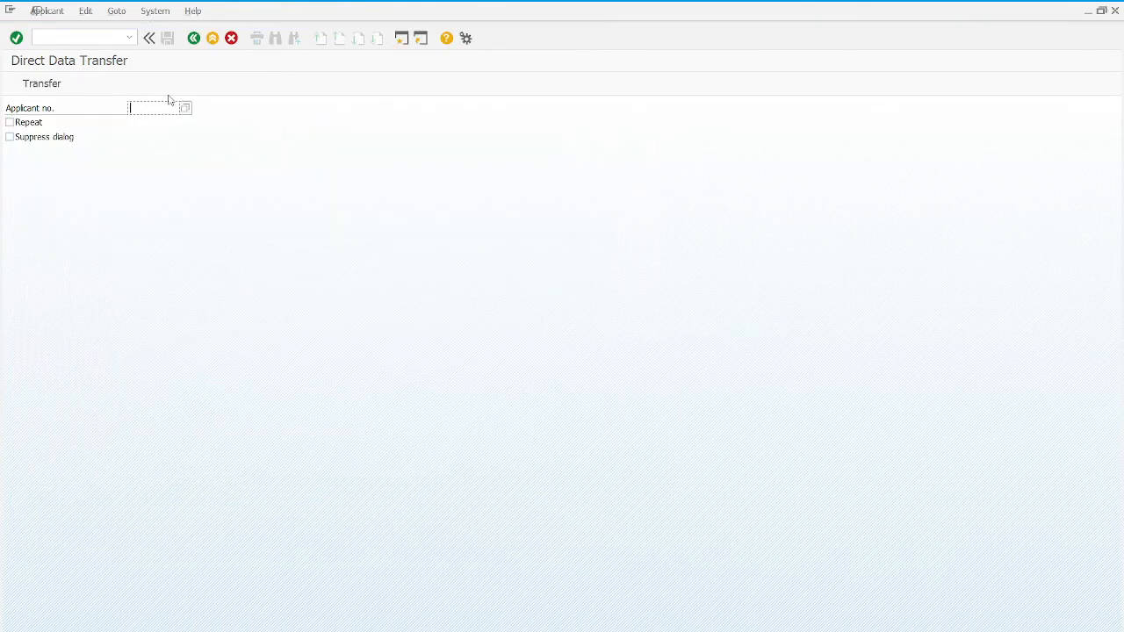
{"action": "left_click", "coordinate": [401, 39]}
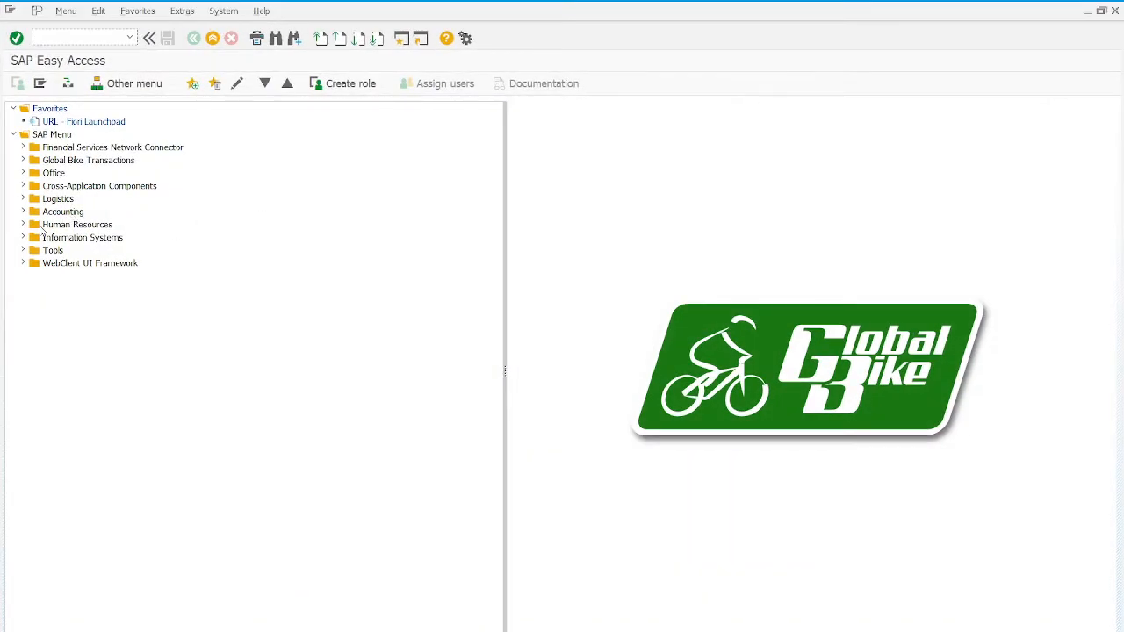
Step: Find the applicant via PB20 Display under Recruitment > Appl. master data, then close that session
{"action": "left_click", "coordinate": [23, 225]}
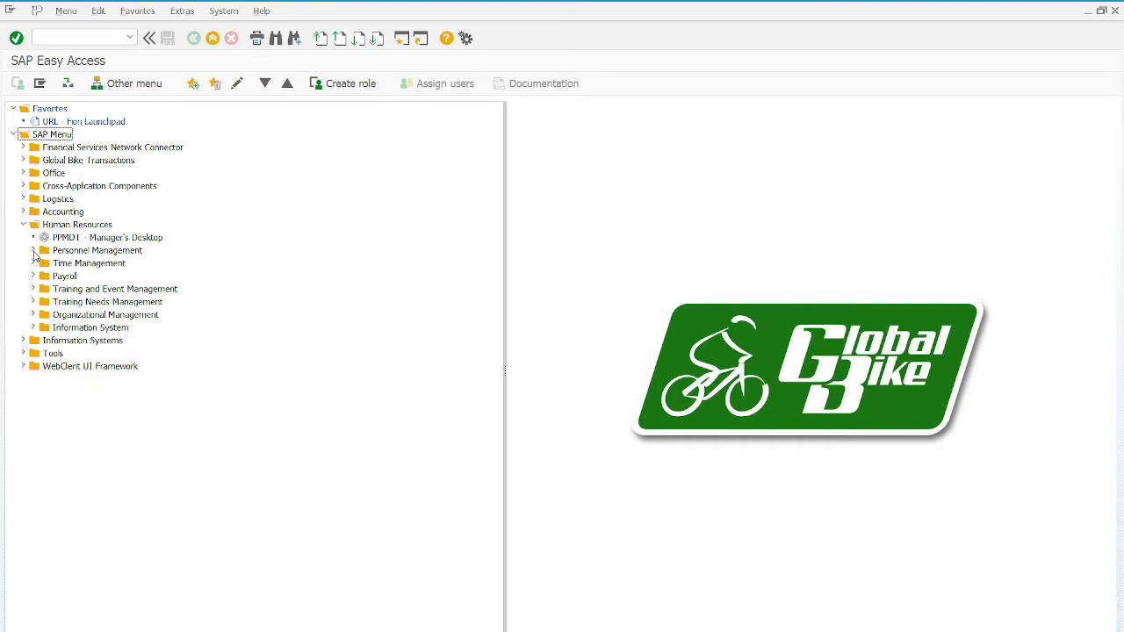
{"action": "left_click", "coordinate": [34, 250]}
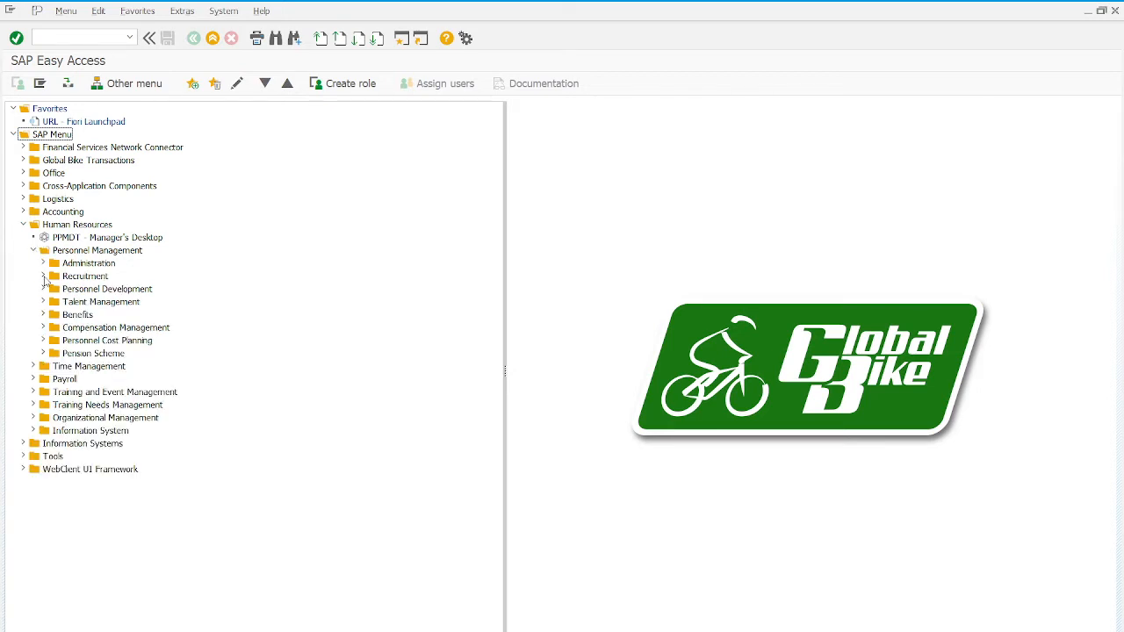
{"action": "left_click", "coordinate": [43, 276]}
{"action": "left_click", "coordinate": [53, 289]}
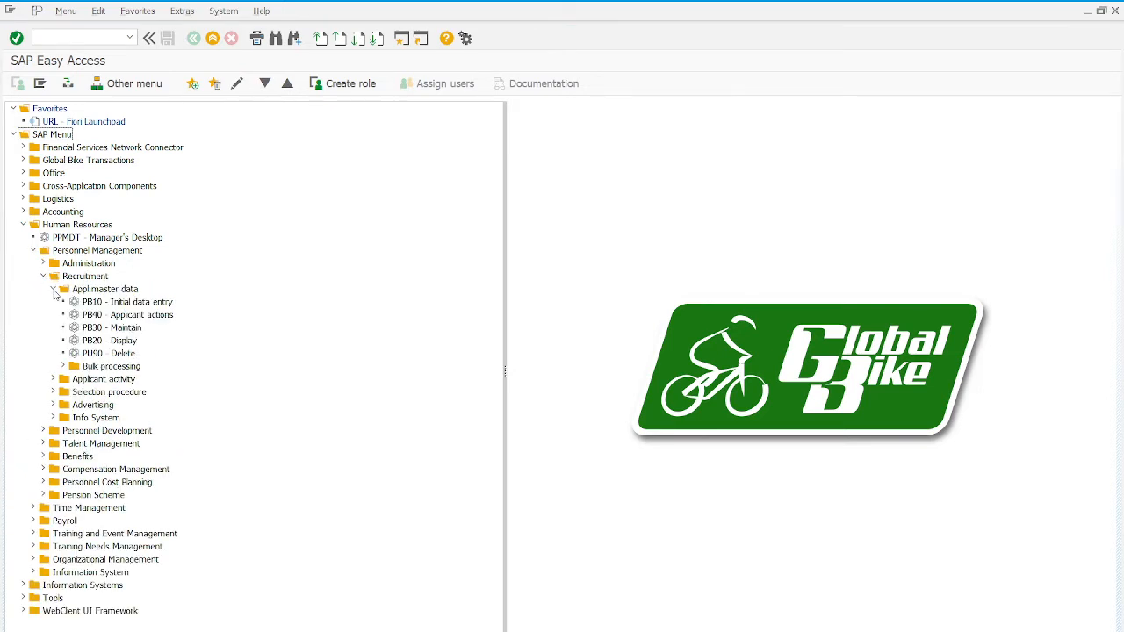
{"action": "double_click", "coordinate": [93, 343]}
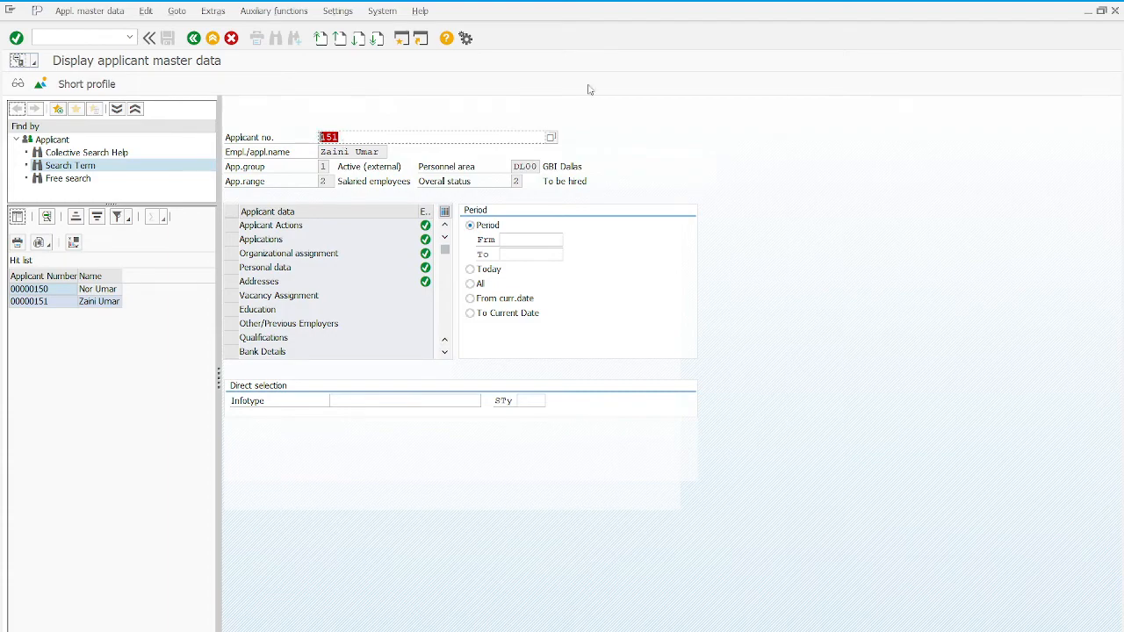
{"action": "left_click", "coordinate": [1115, 11]}
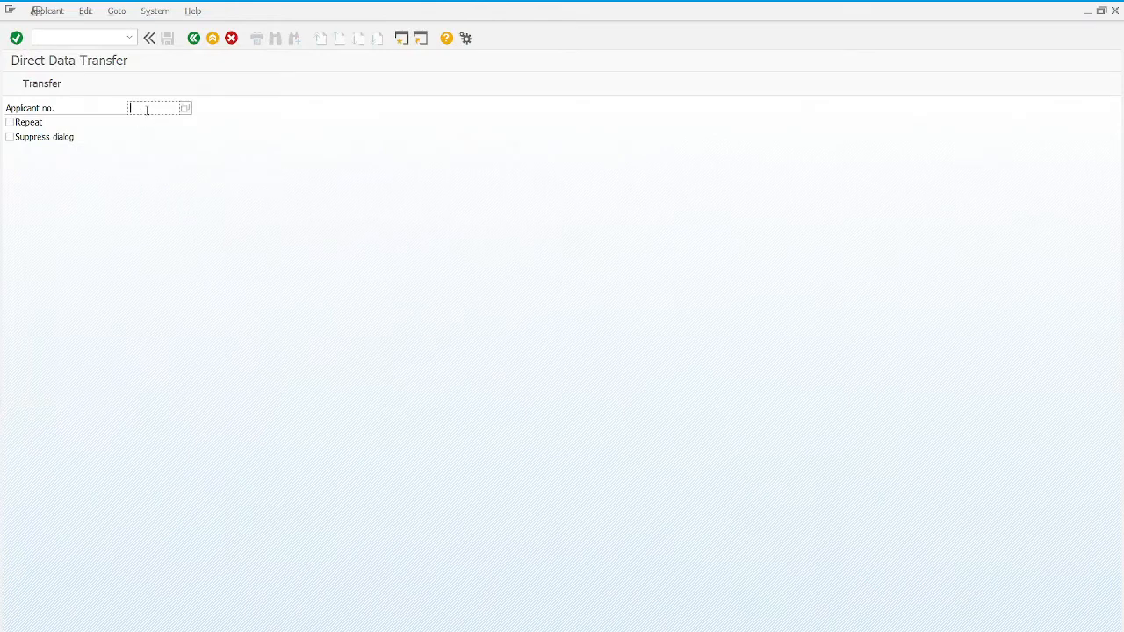
Step: Transfer applicant 151 into the hire action and acknowledge the data transfer notice
{"action": "type", "text": "151"}
{"action": "left_click", "coordinate": [33, 83]}
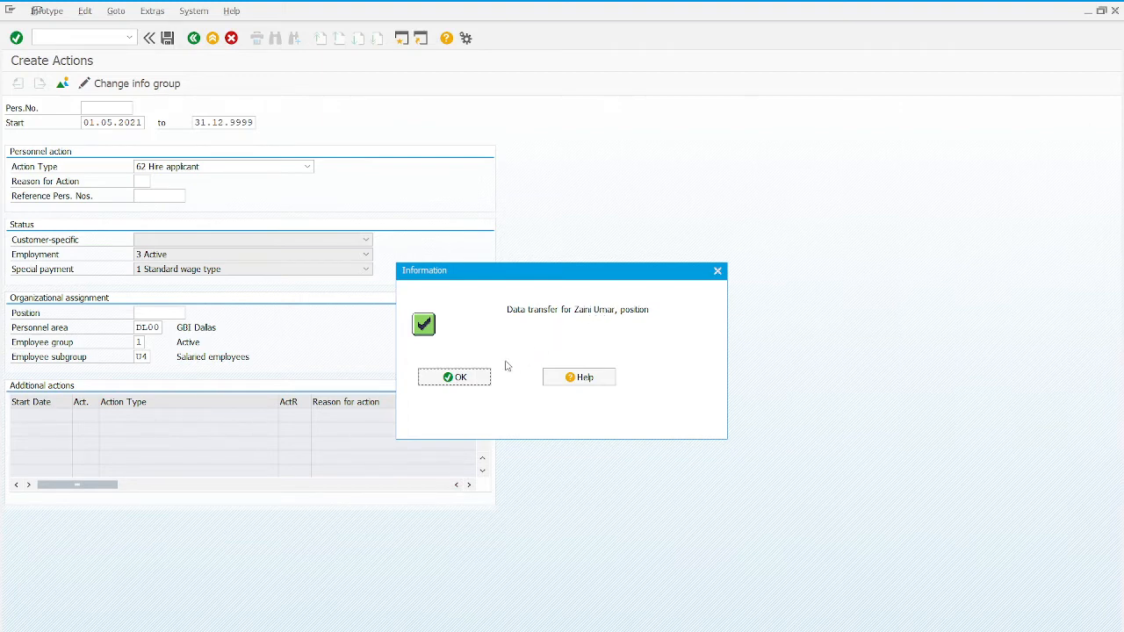
{"action": "left_click", "coordinate": [477, 379]}
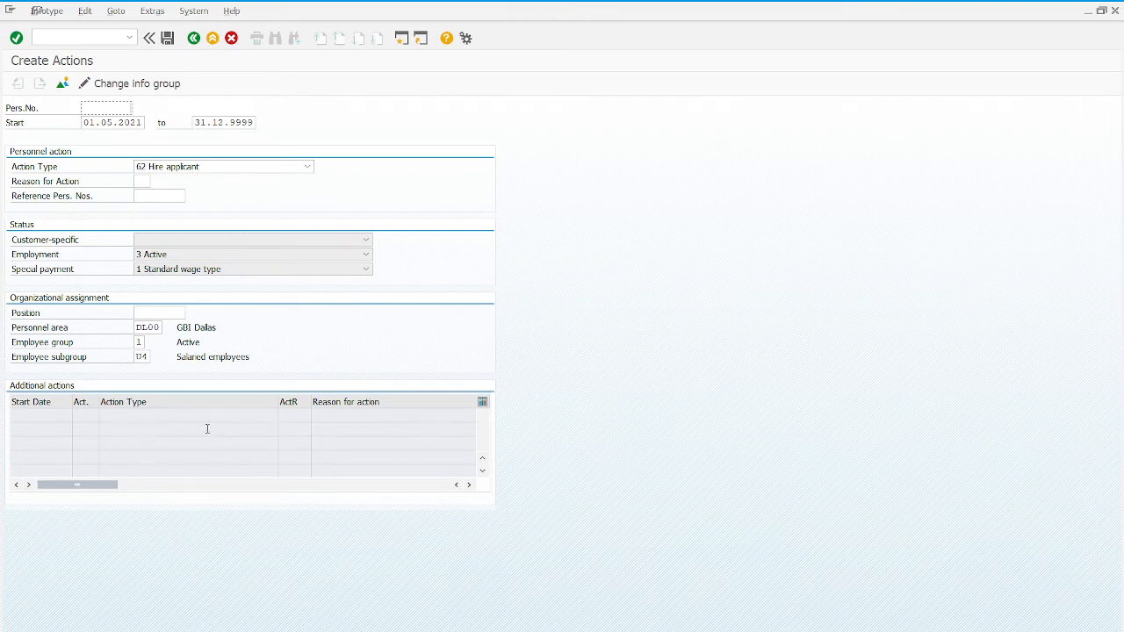
{"action": "left_click", "coordinate": [174, 314]}
Step: Search positions for *005* and choose 005 Security Guard
{"action": "left_click", "coordinate": [190, 315]}
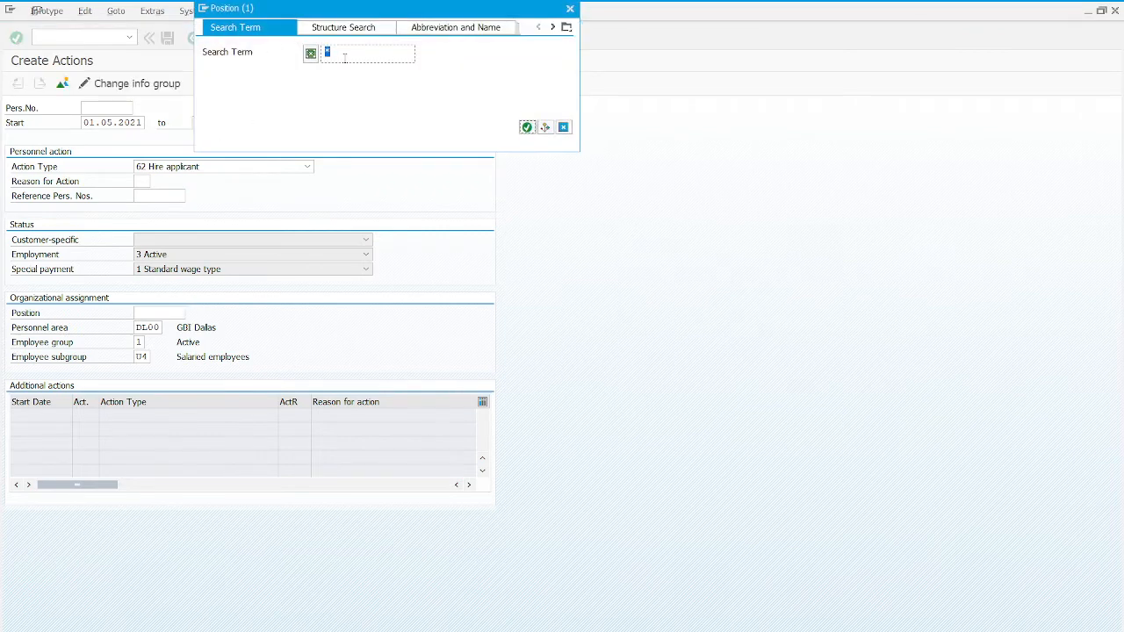
{"action": "left_click", "coordinate": [344, 58]}
{"action": "type", "text": "**"}
{"action": "type", "text": "005"}
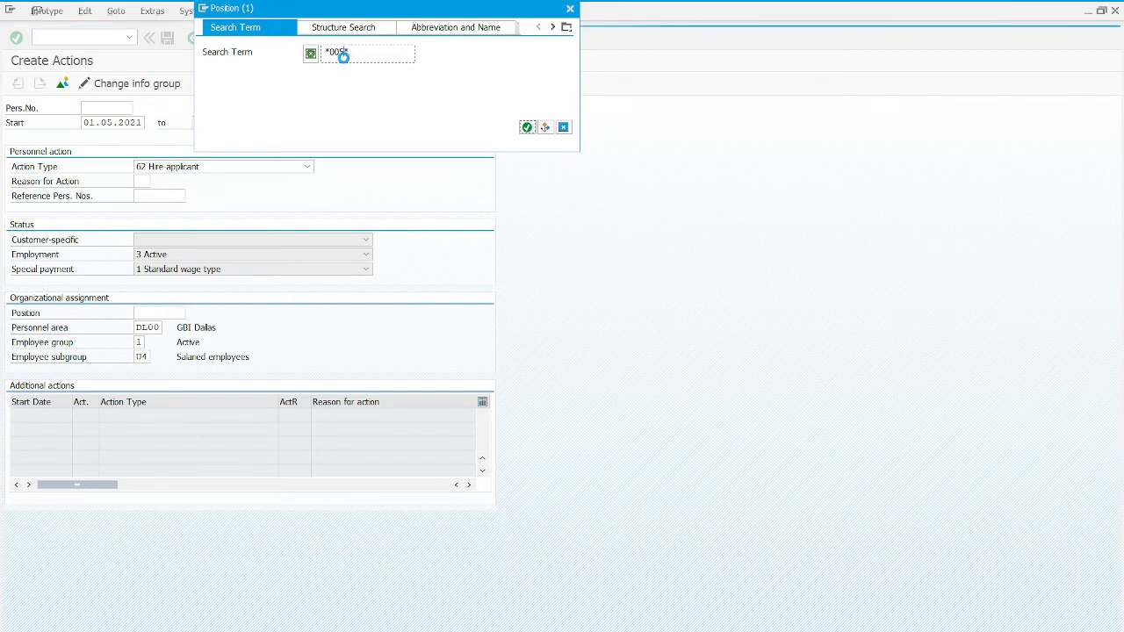
{"action": "key", "text": "Return"}
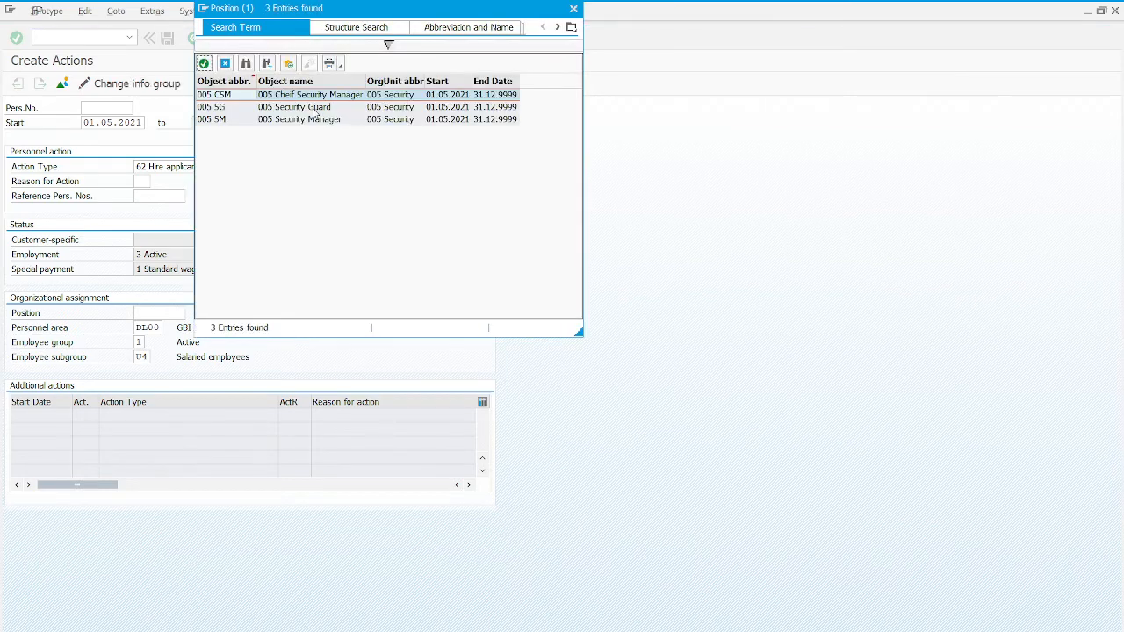
{"action": "left_click", "coordinate": [314, 108]}
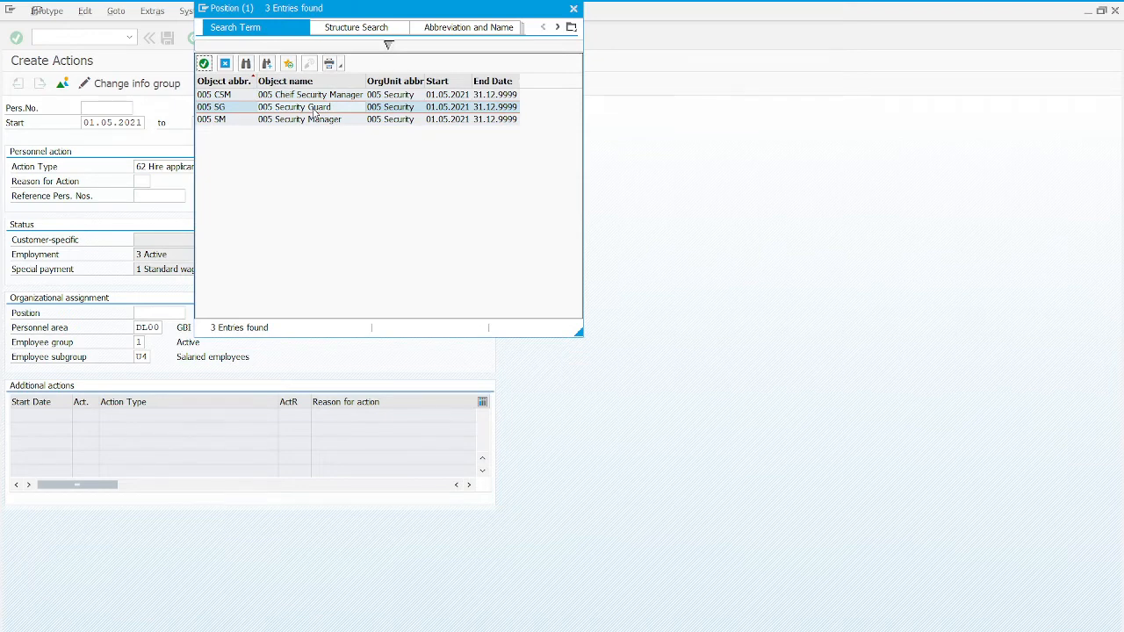
{"action": "double_click", "coordinate": [313, 108]}
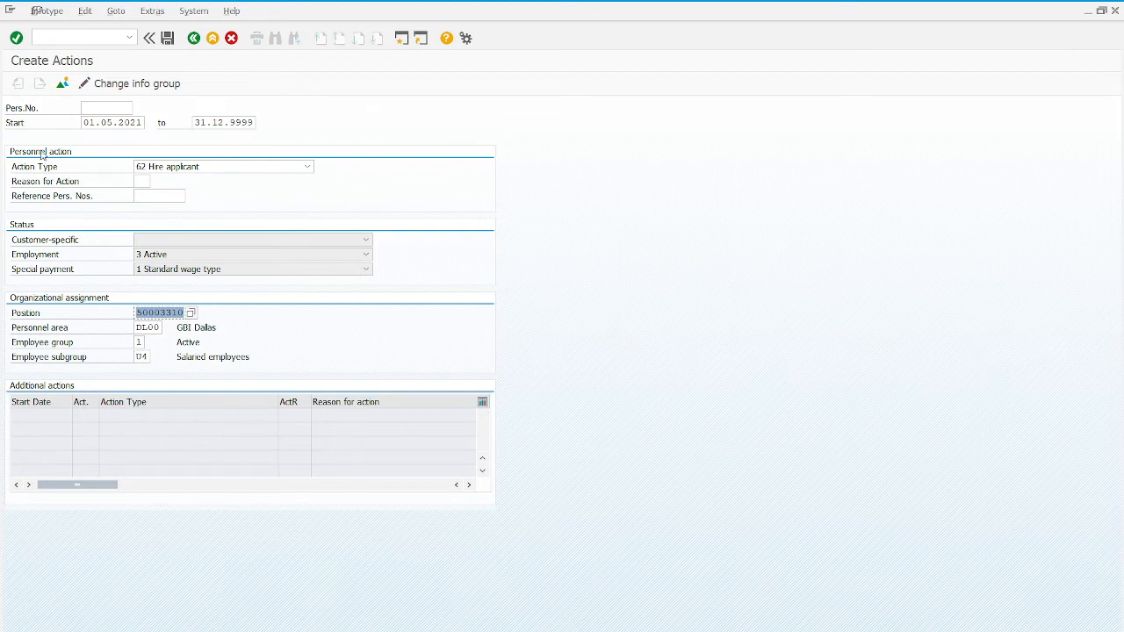
Step: Save the Hire applicant action and acknowledge the Record created message
{"action": "left_click", "coordinate": [167, 40]}
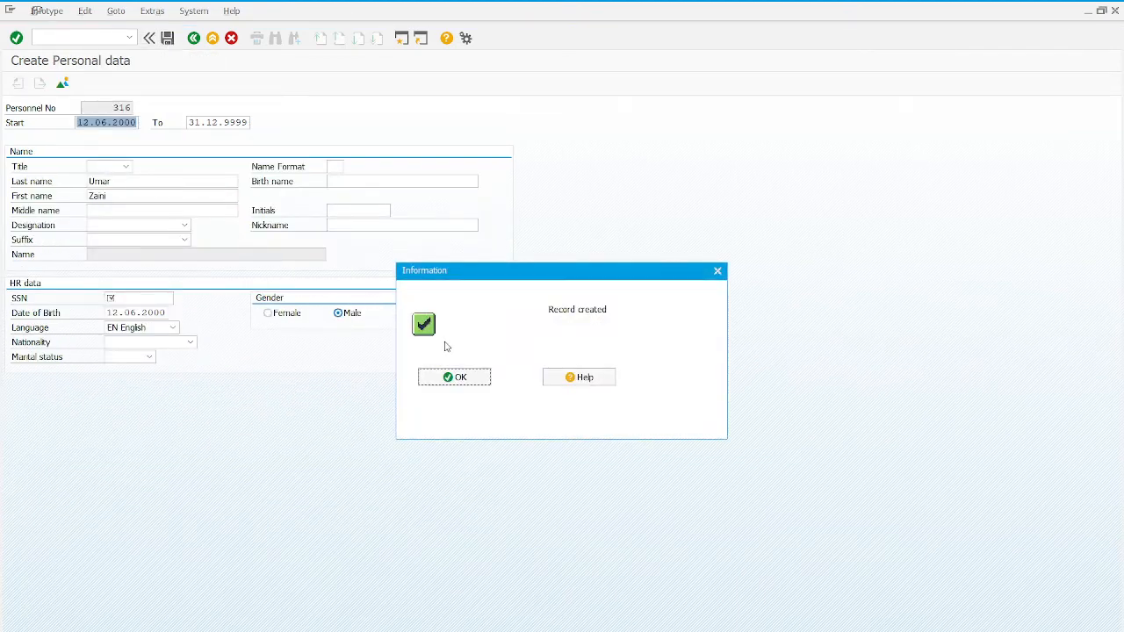
{"action": "left_click", "coordinate": [451, 377]}
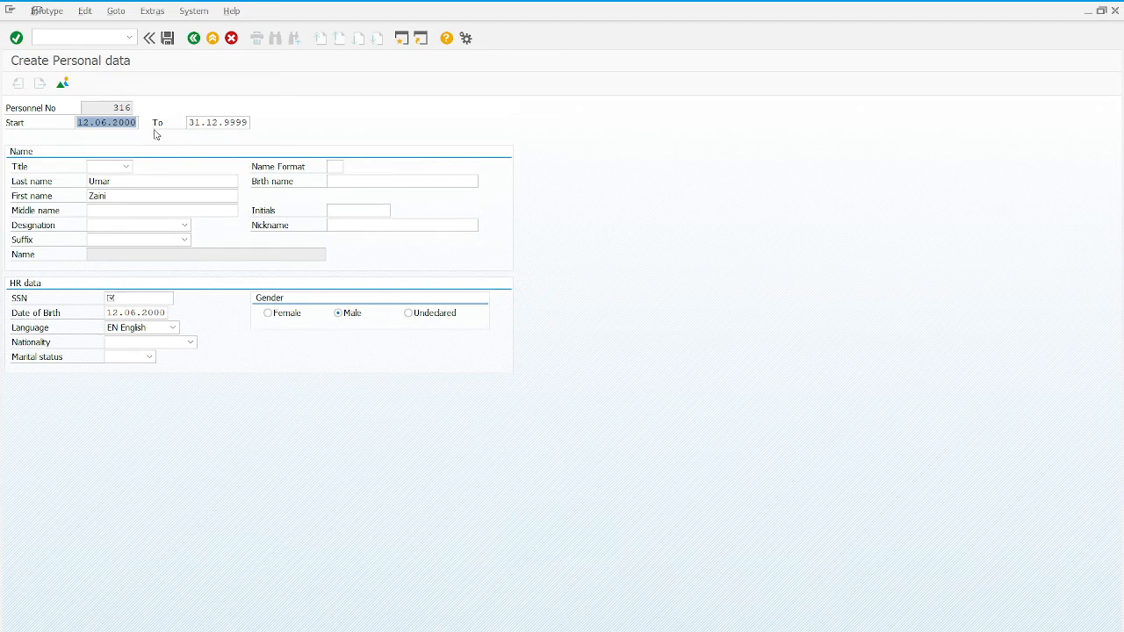
{"action": "double_click", "coordinate": [113, 106]}
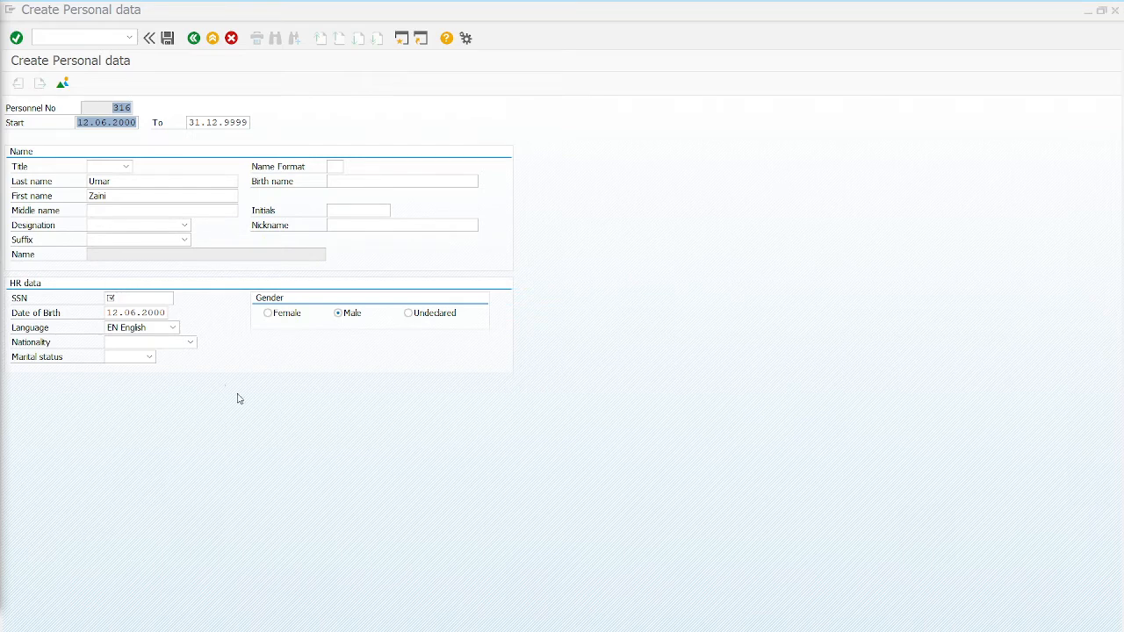
Step: Enter the employee's social security number and confirm the personal data
{"action": "left_click", "coordinate": [142, 302]}
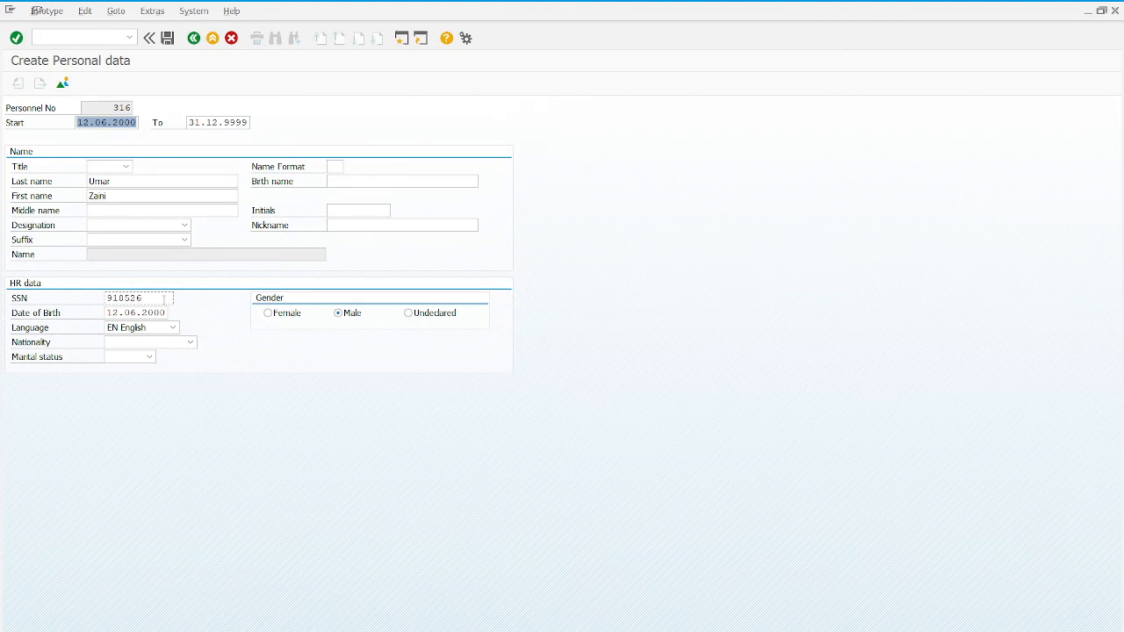
{"action": "left_click", "coordinate": [16, 37]}
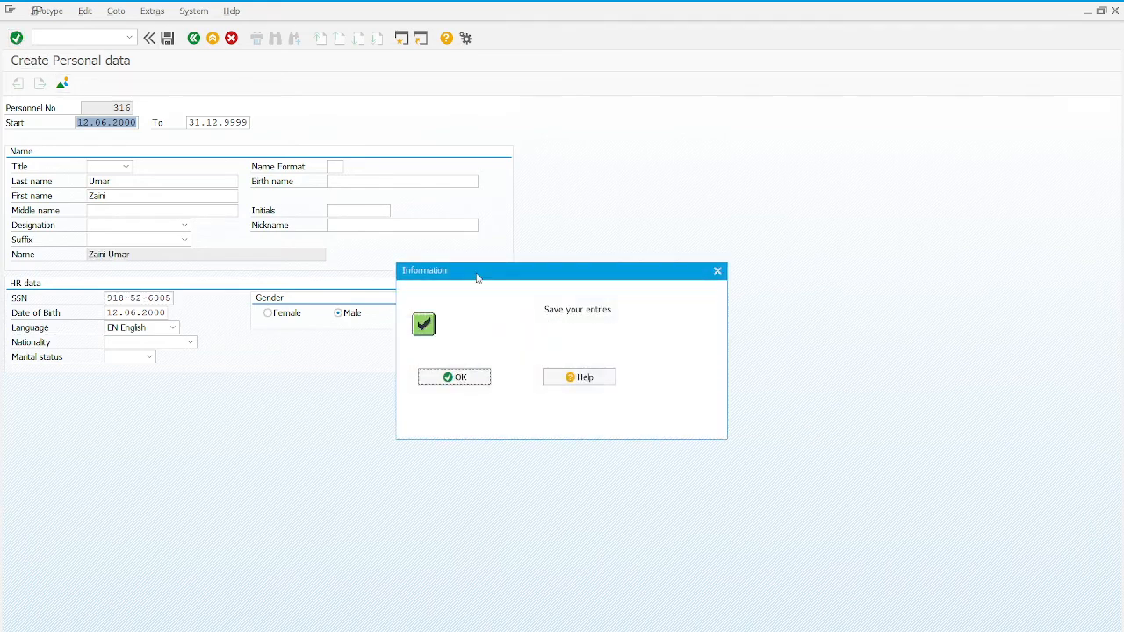
Step: Save personal data and organizational assignment, delimiting the Security Guard vacancy on 01.05.2021
{"action": "left_click", "coordinate": [477, 380]}
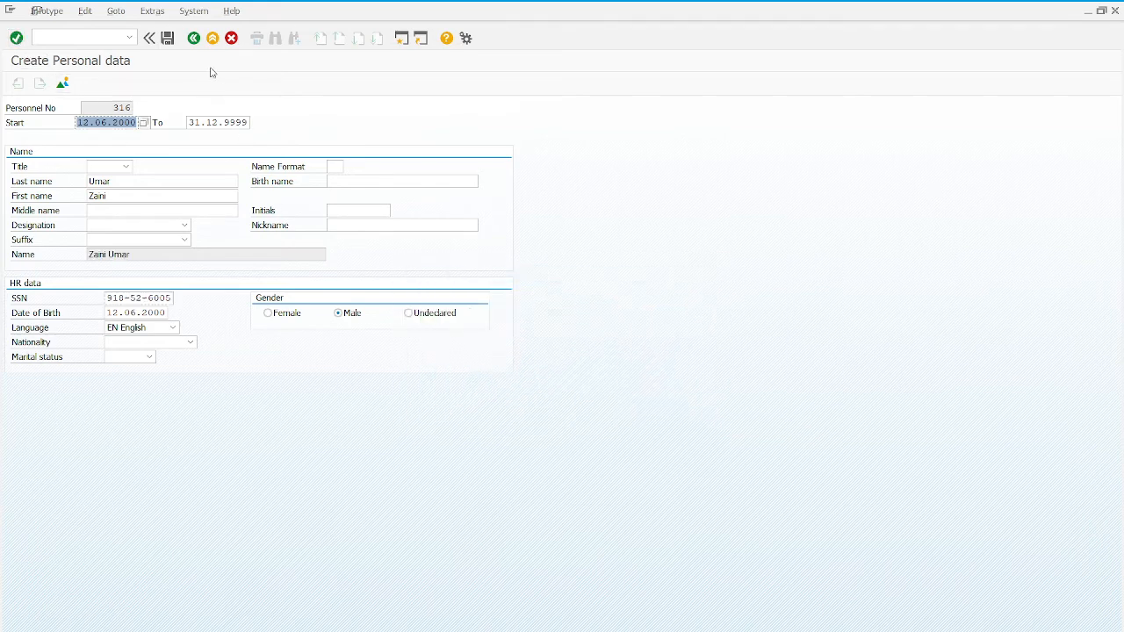
{"action": "left_click", "coordinate": [167, 37]}
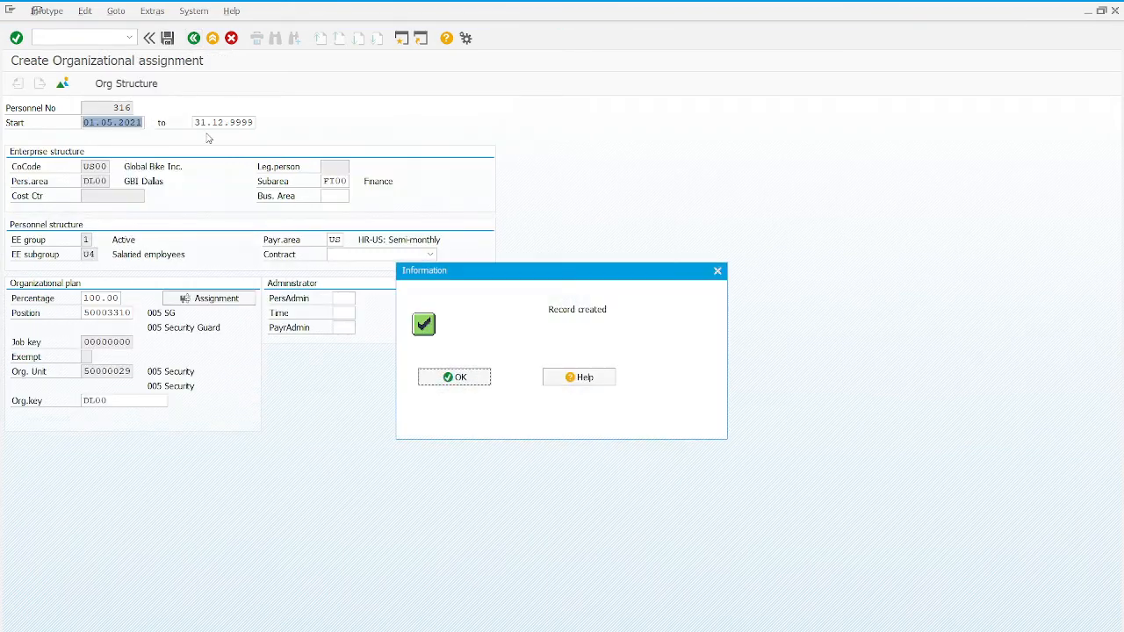
{"action": "left_click", "coordinate": [456, 377]}
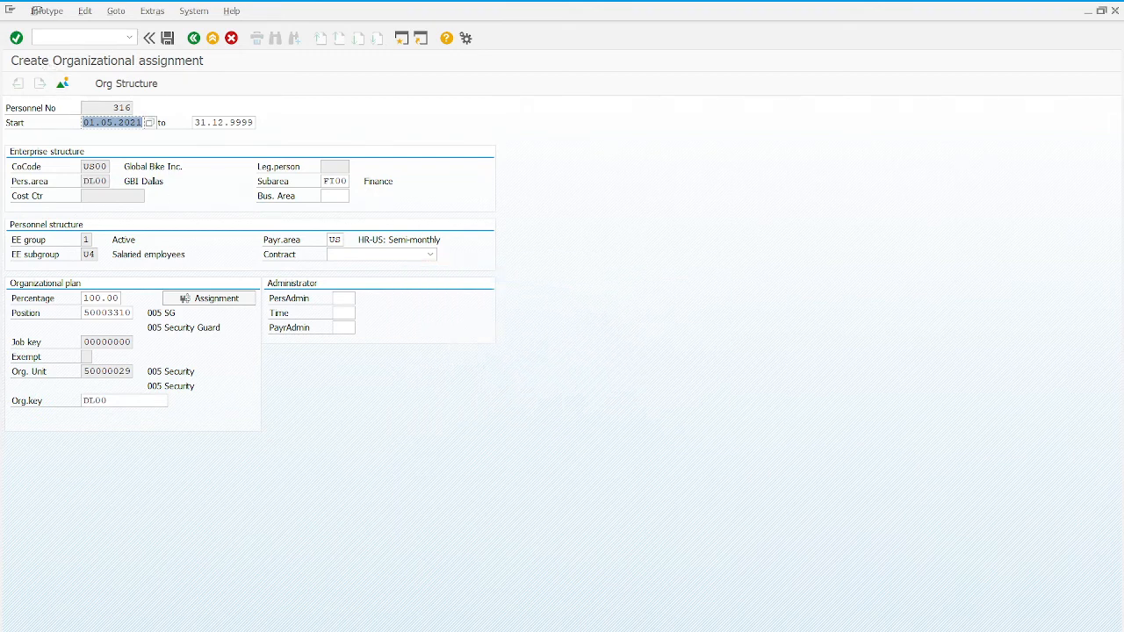
{"action": "left_click", "coordinate": [168, 39]}
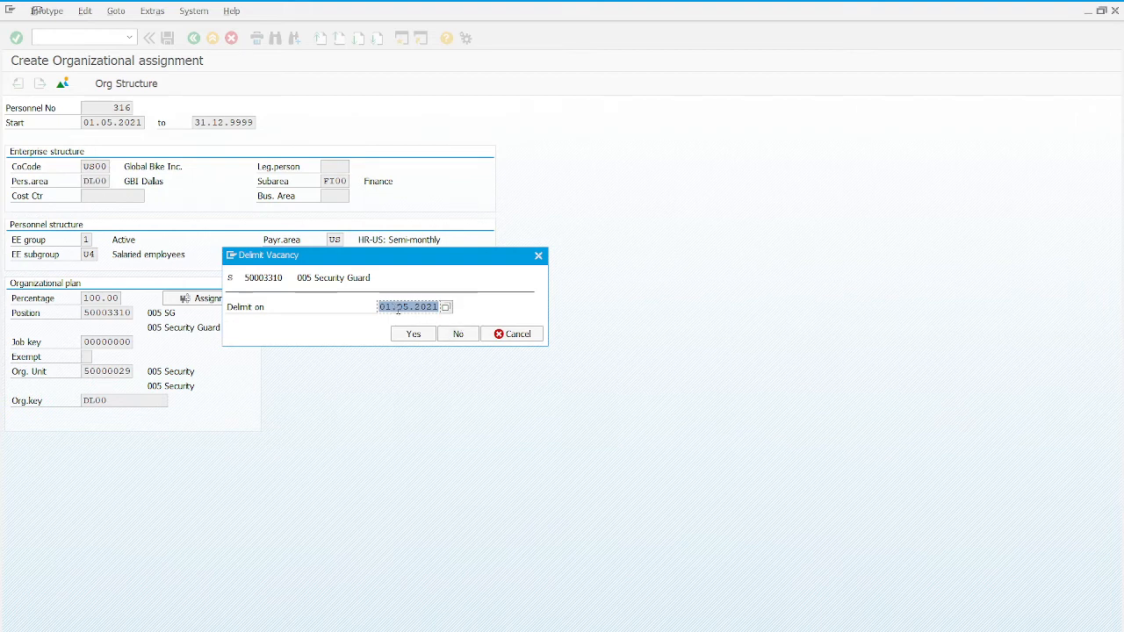
{"action": "left_click", "coordinate": [412, 334]}
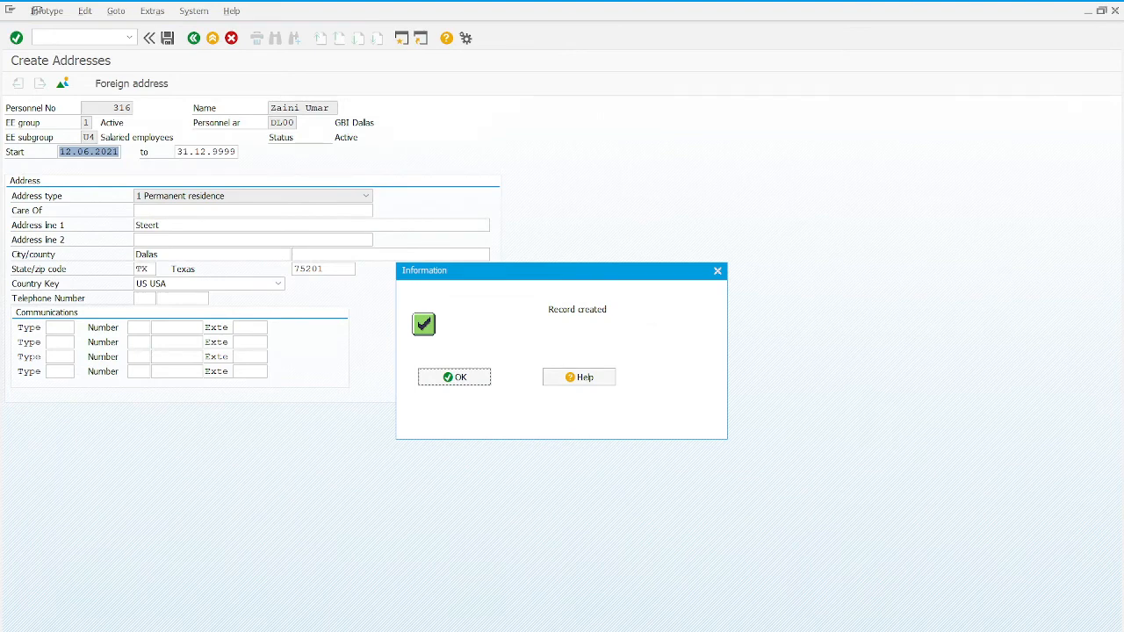
Step: Try saving the Dallas address dated 12.06.2021, which raises a warning about the 01.05.2021 entry date
{"action": "left_click", "coordinate": [489, 378]}
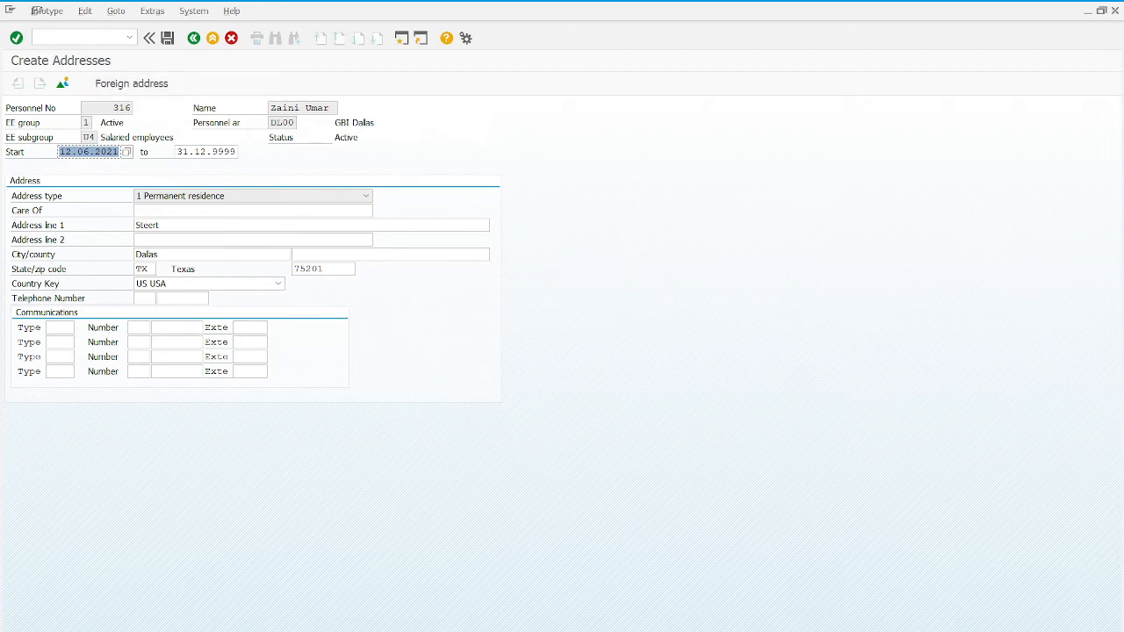
{"action": "left_click", "coordinate": [166, 38]}
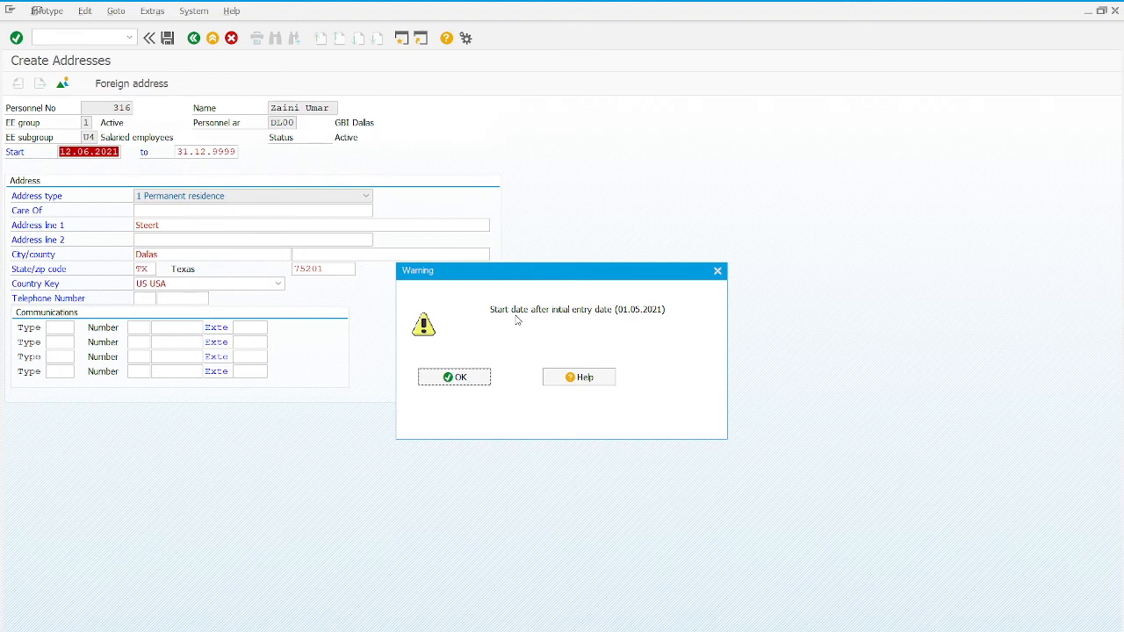
Step: Change the address start date to 01.05.2021 from the calendar and create the address record
{"action": "left_click", "coordinate": [455, 380]}
{"action": "left_click", "coordinate": [126, 153]}
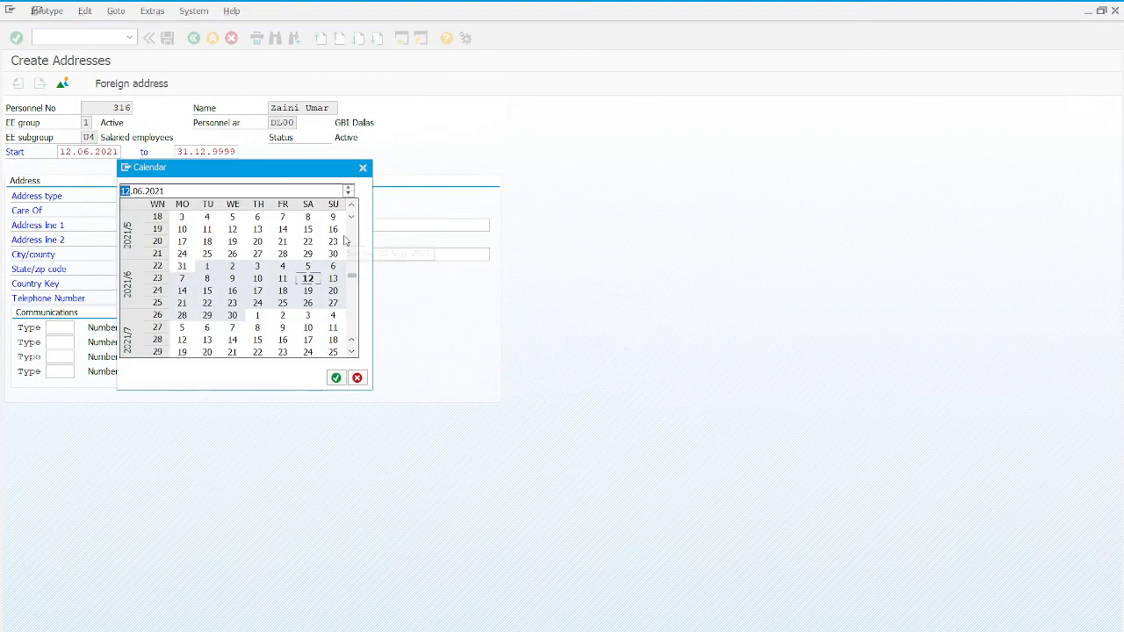
{"action": "scroll", "coordinate": [320, 252], "scroll_direction": "up", "scroll_amount": 1}
{"action": "left_click", "coordinate": [307, 242]}
{"action": "left_click", "coordinate": [334, 377]}
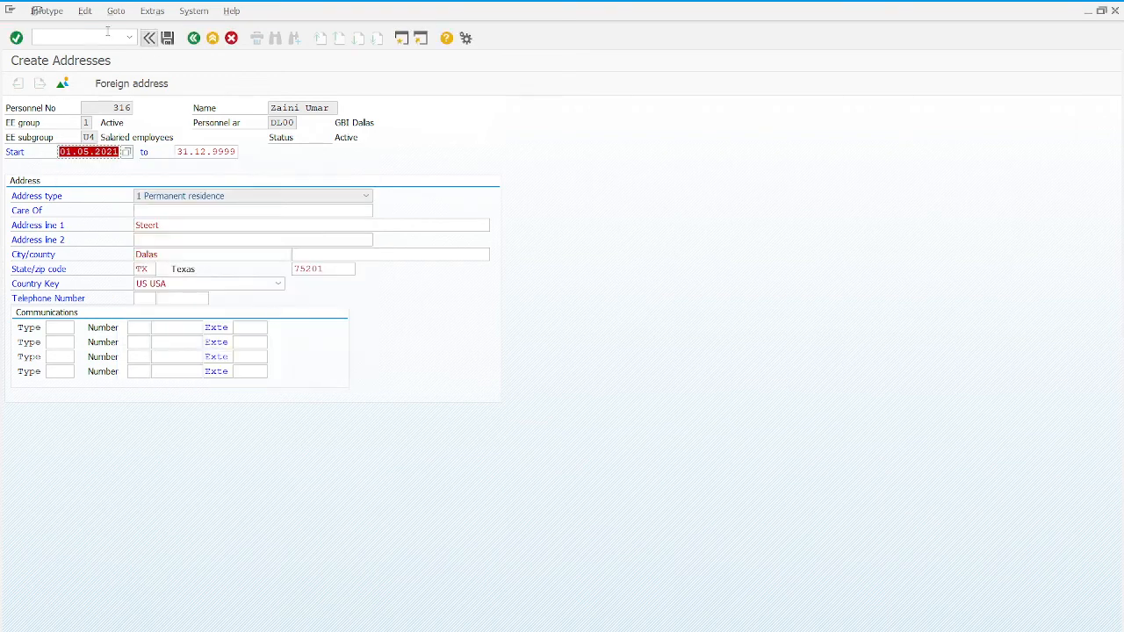
{"action": "left_click", "coordinate": [17, 39]}
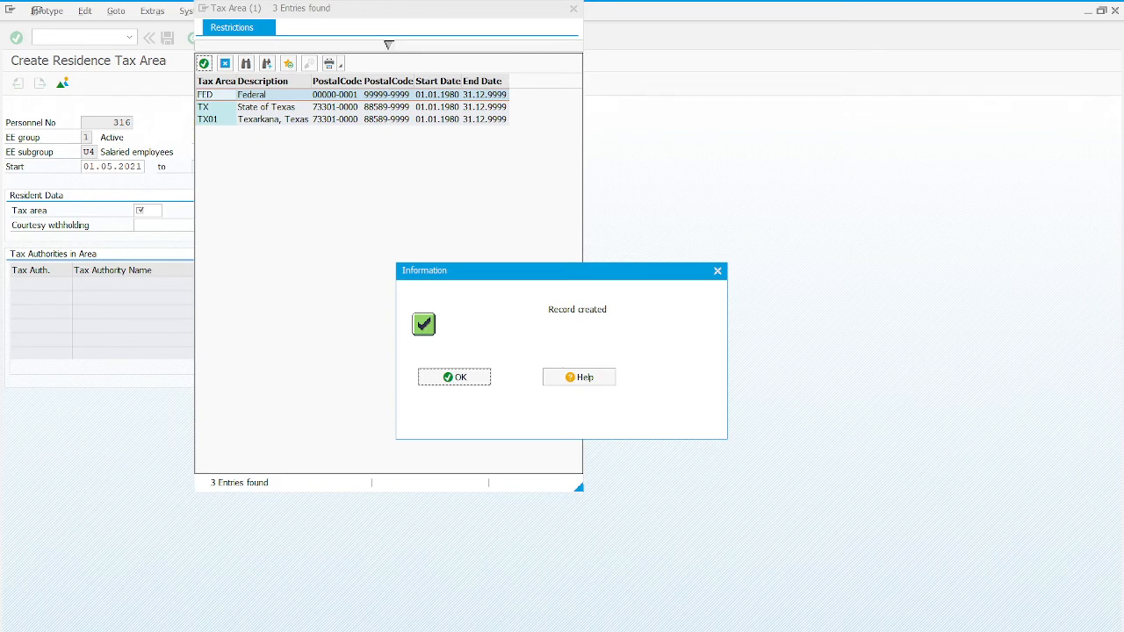
Step: Save TX State of Texas as the residence tax area
{"action": "left_click", "coordinate": [453, 379]}
{"action": "double_click", "coordinate": [225, 112]}
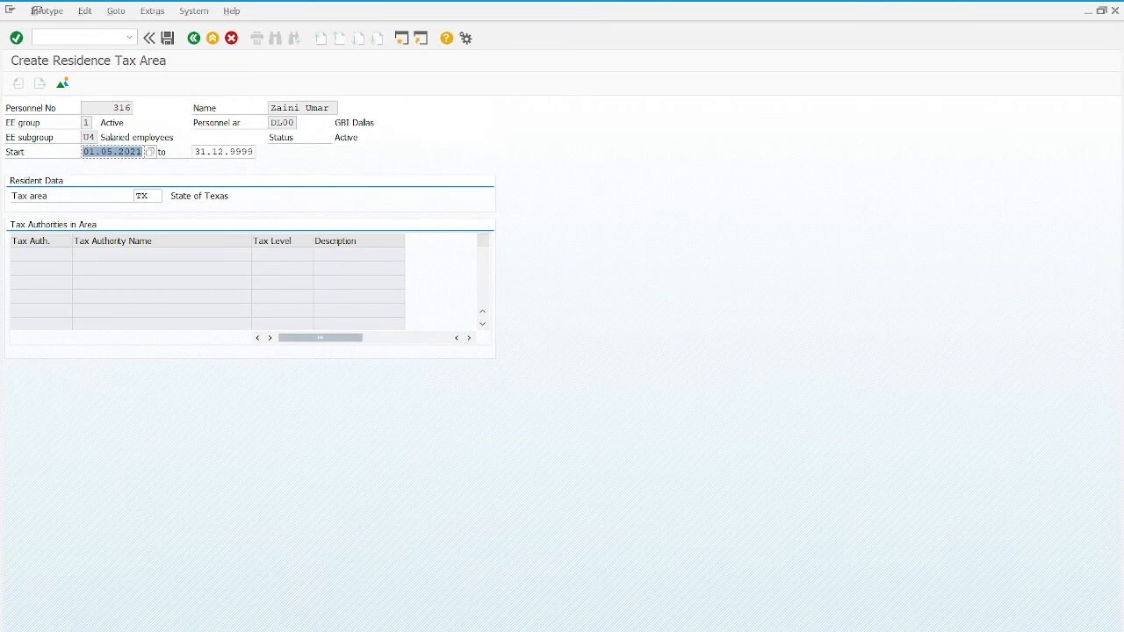
{"action": "left_click", "coordinate": [16, 38]}
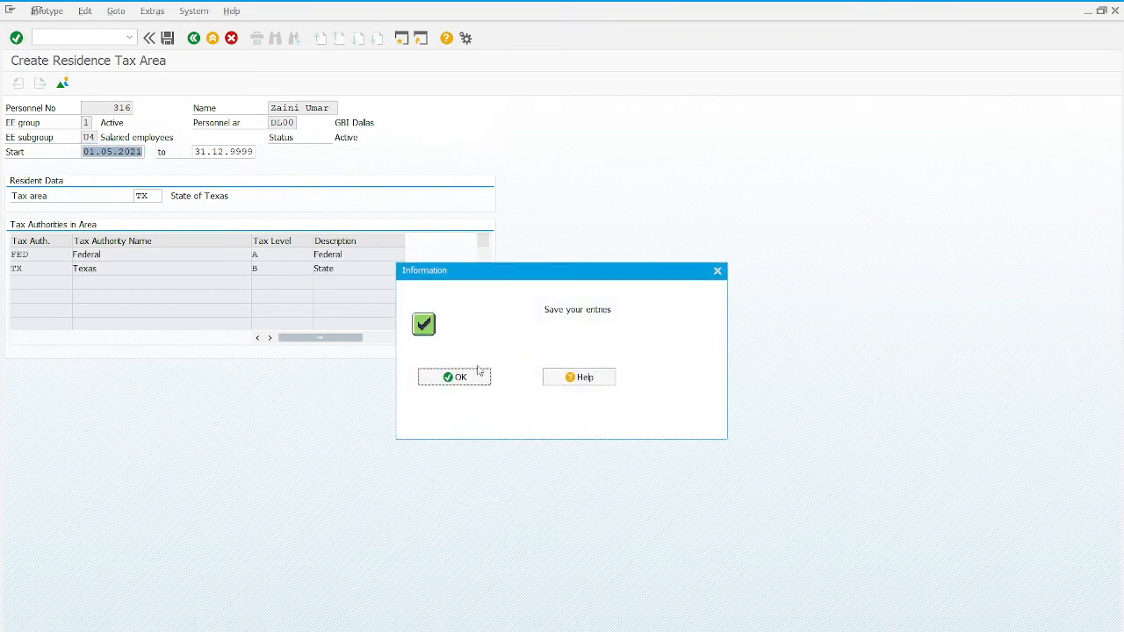
{"action": "left_click", "coordinate": [480, 375]}
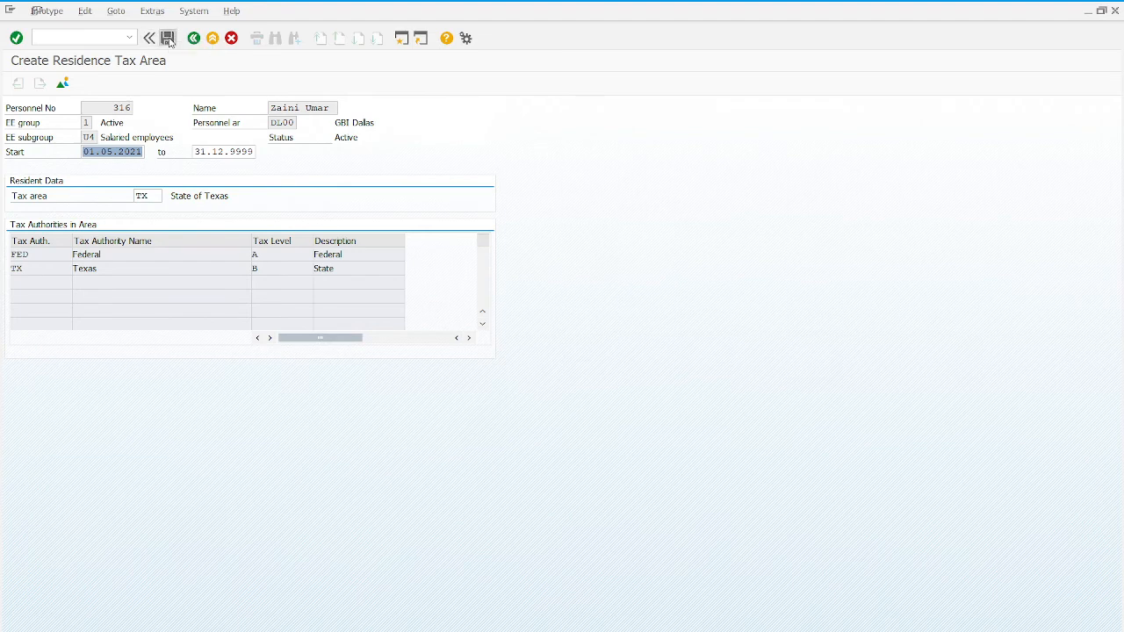
{"action": "left_click", "coordinate": [167, 37]}
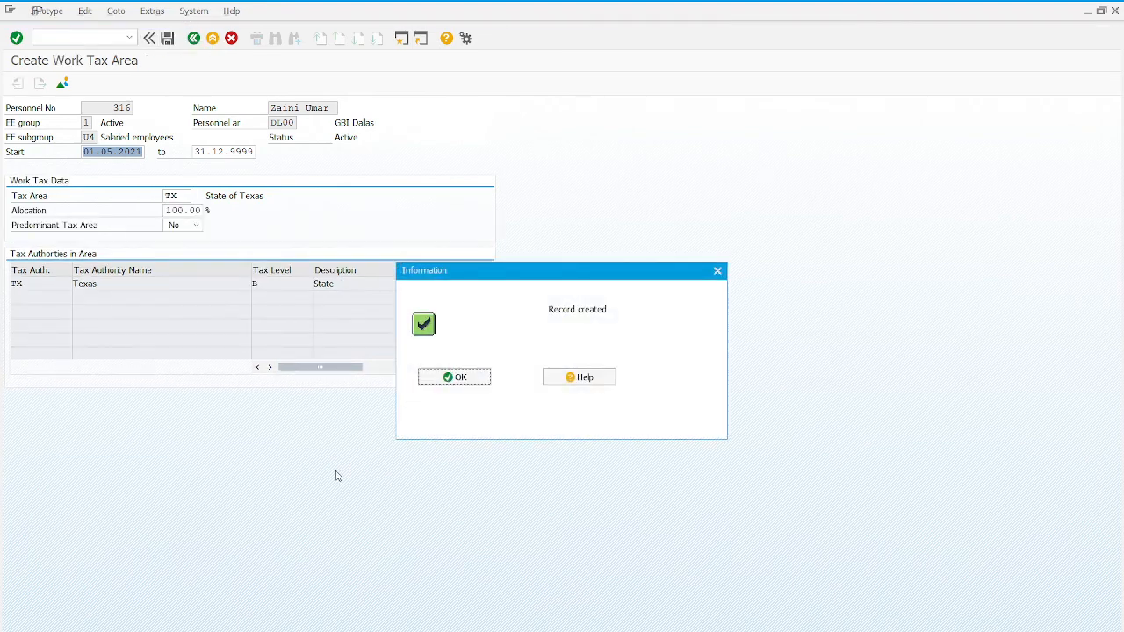
Step: Save the work tax area record for TX State of Texas at 100%
{"action": "left_click", "coordinate": [450, 380]}
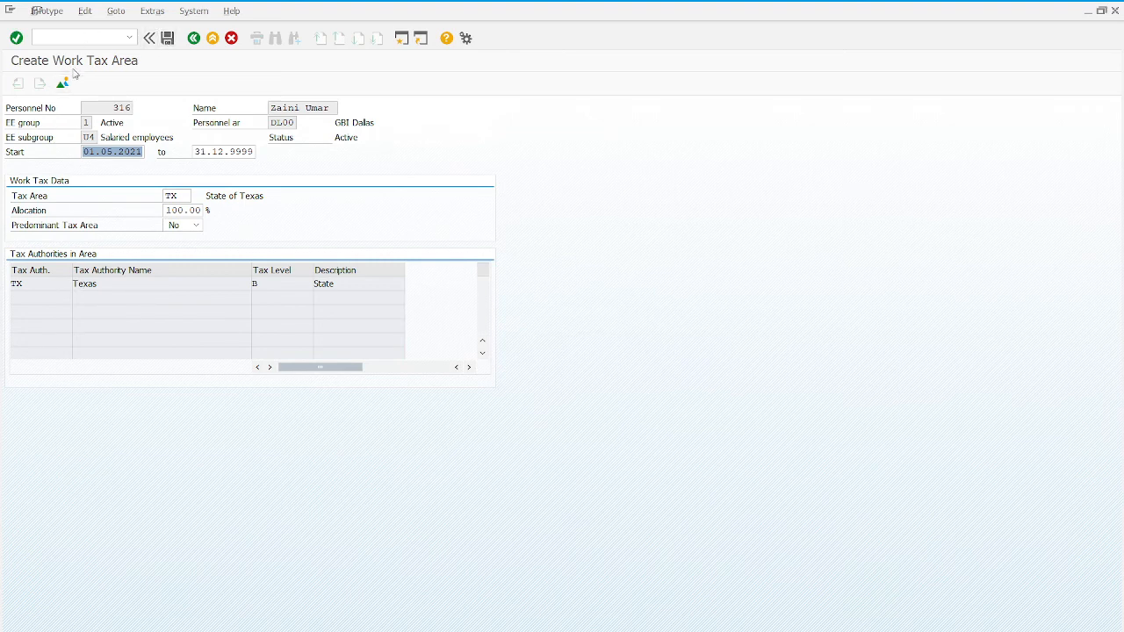
{"action": "left_click", "coordinate": [168, 38]}
{"action": "left_click", "coordinate": [17, 39]}
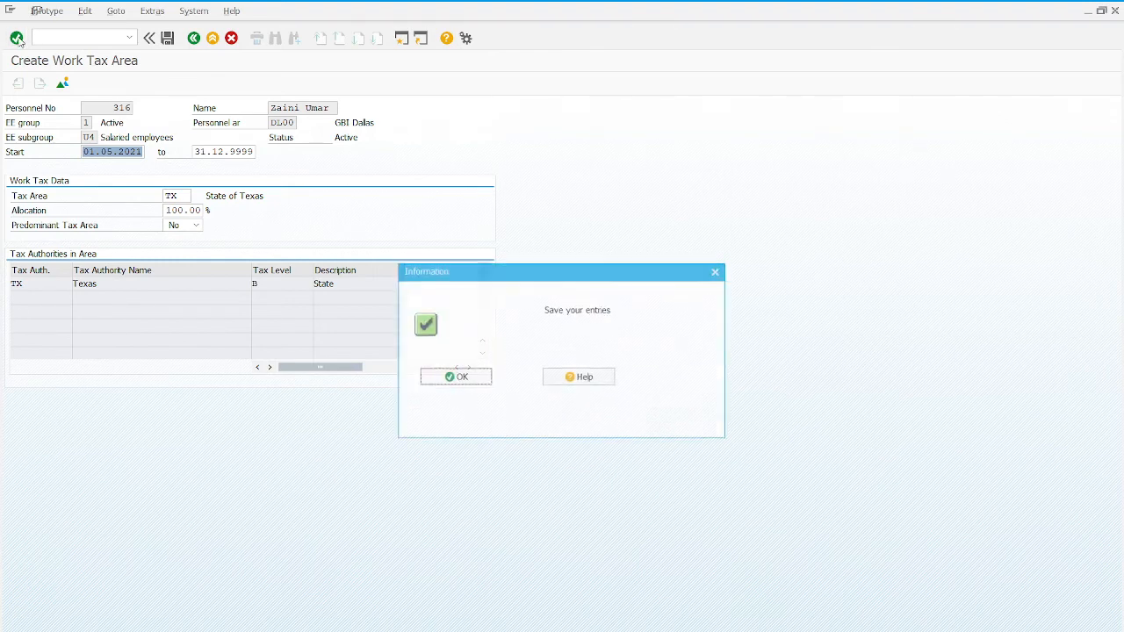
{"action": "left_click", "coordinate": [475, 374]}
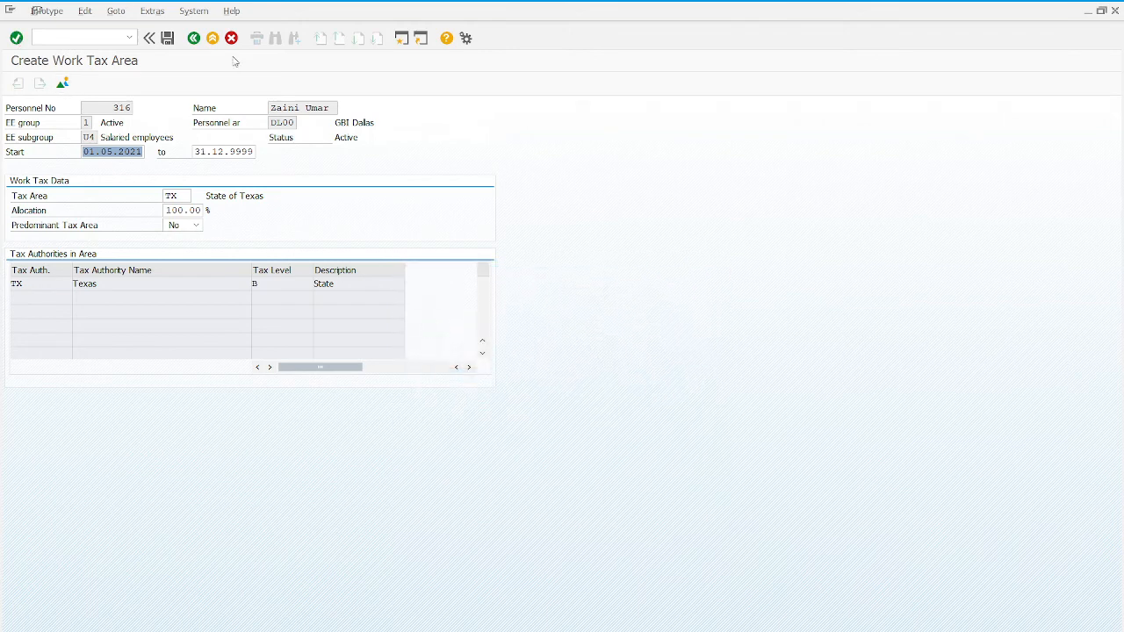
{"action": "left_click", "coordinate": [172, 41]}
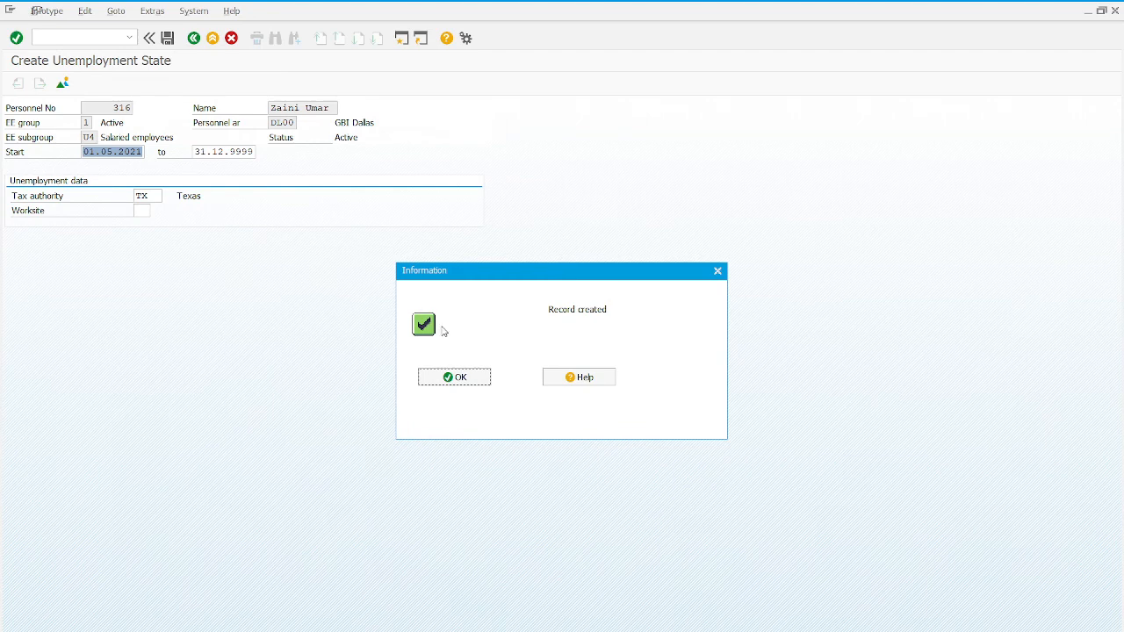
Step: Save the unemployment state record with Texas as the tax authority
{"action": "left_click", "coordinate": [474, 379]}
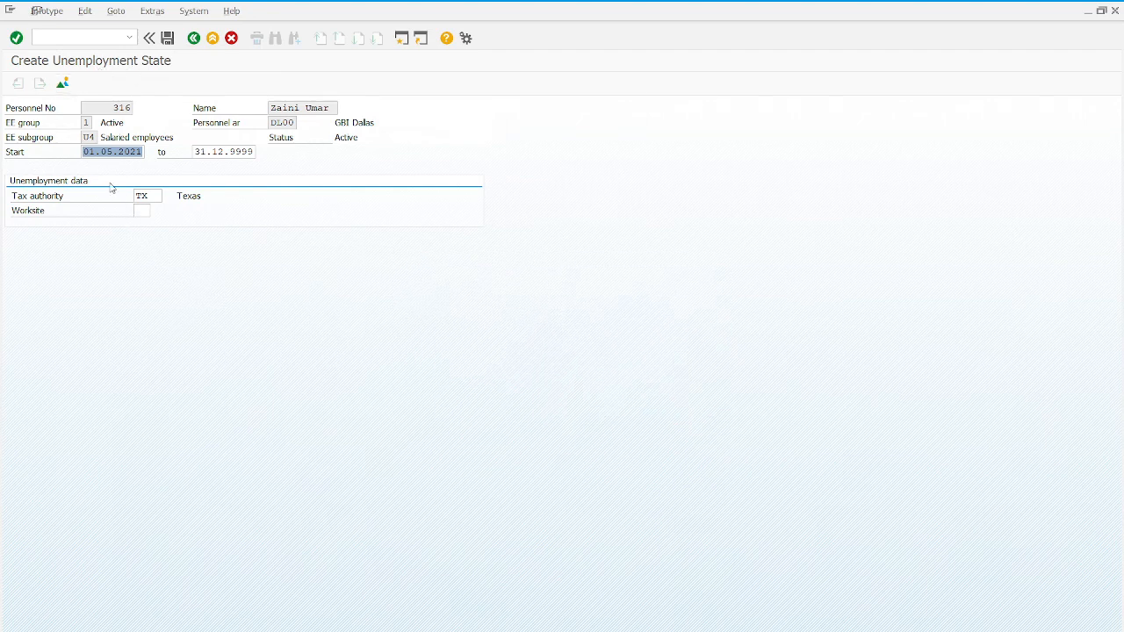
{"action": "left_click", "coordinate": [168, 38]}
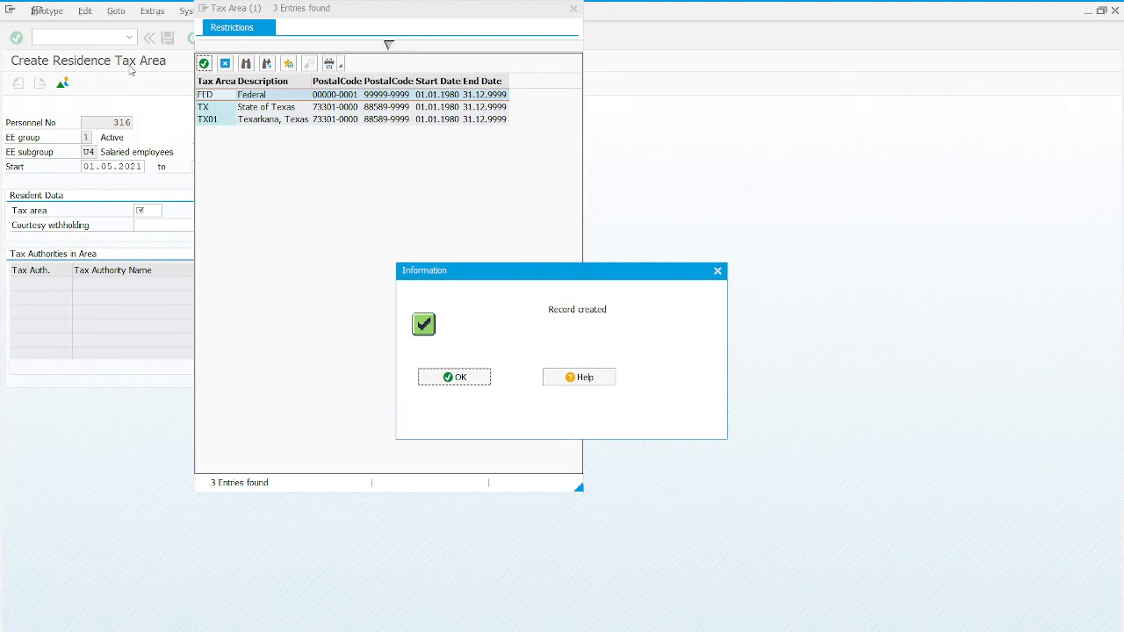
Step: Save State of Texas as the residence tax area, accepting the displayed messages
{"action": "left_click", "coordinate": [436, 384]}
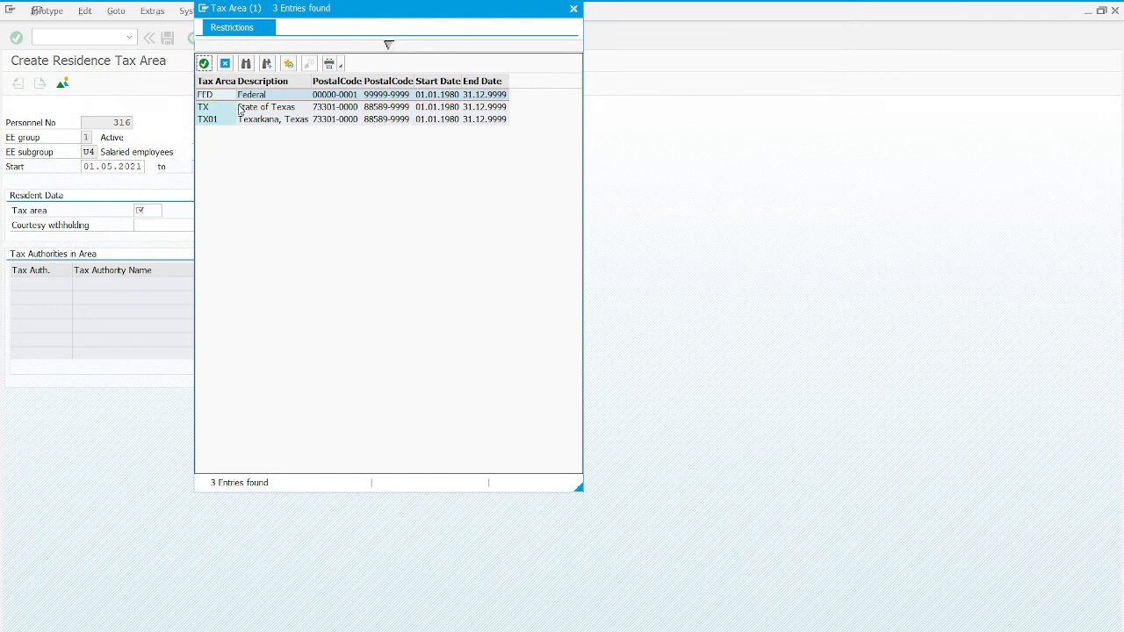
{"action": "double_click", "coordinate": [240, 109]}
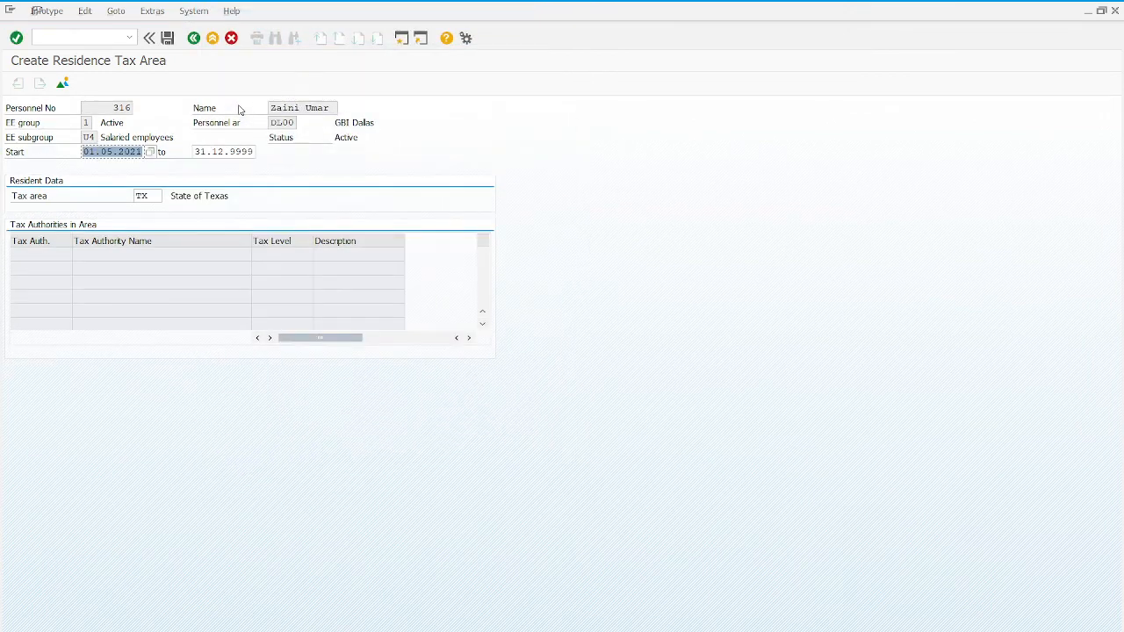
{"action": "left_click", "coordinate": [166, 39]}
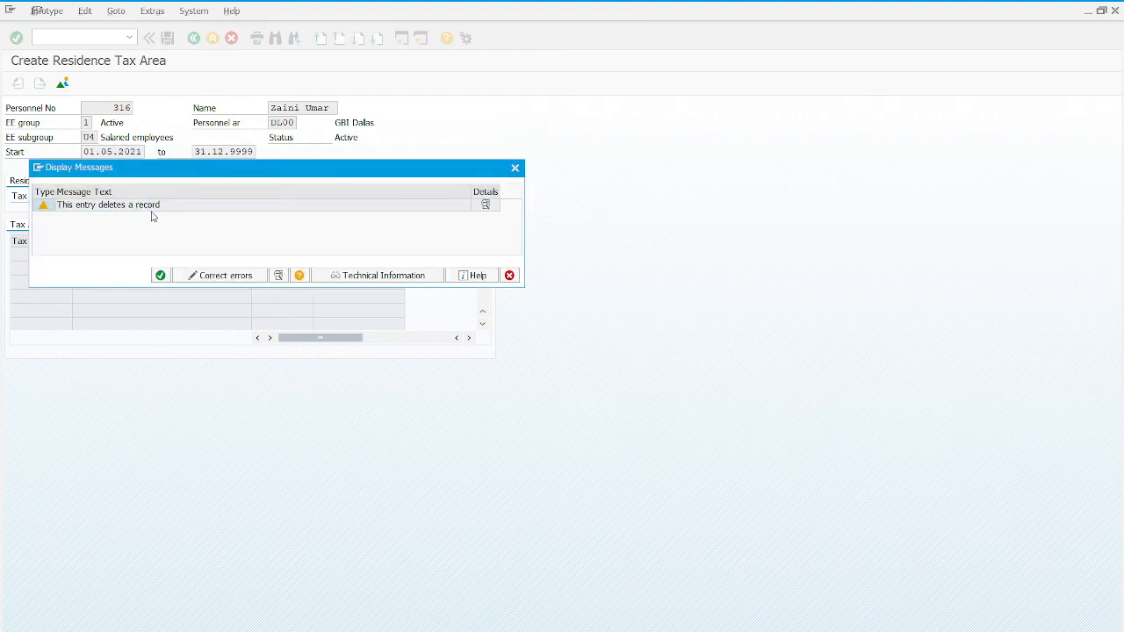
{"action": "left_click", "coordinate": [161, 276]}
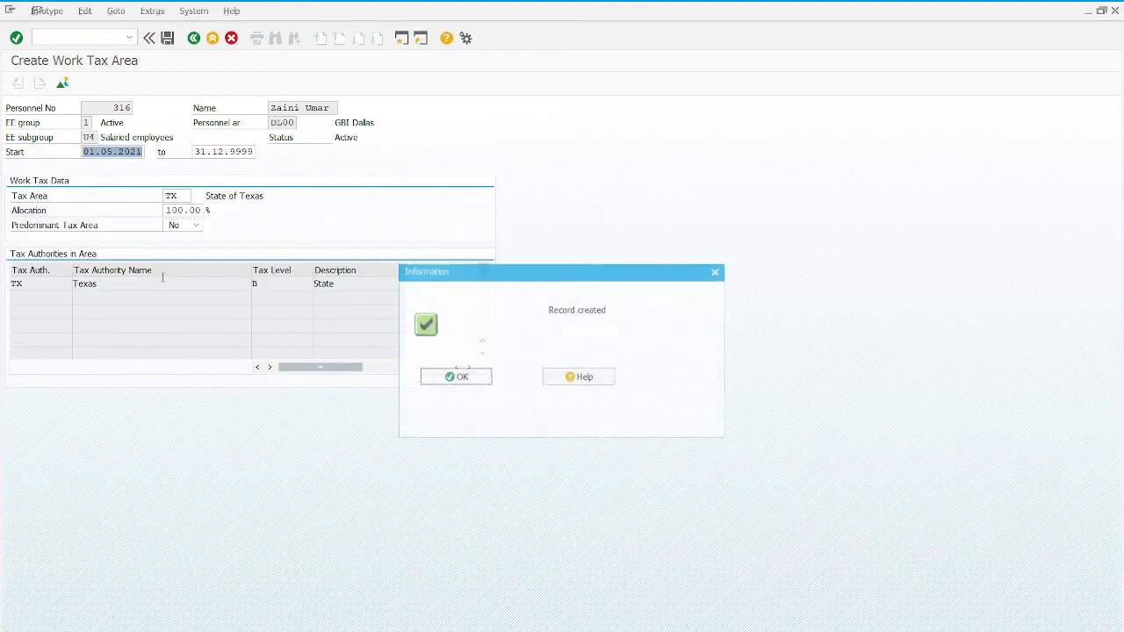
Step: Re-save the work tax area record, accepting its warning
{"action": "left_click", "coordinate": [458, 382]}
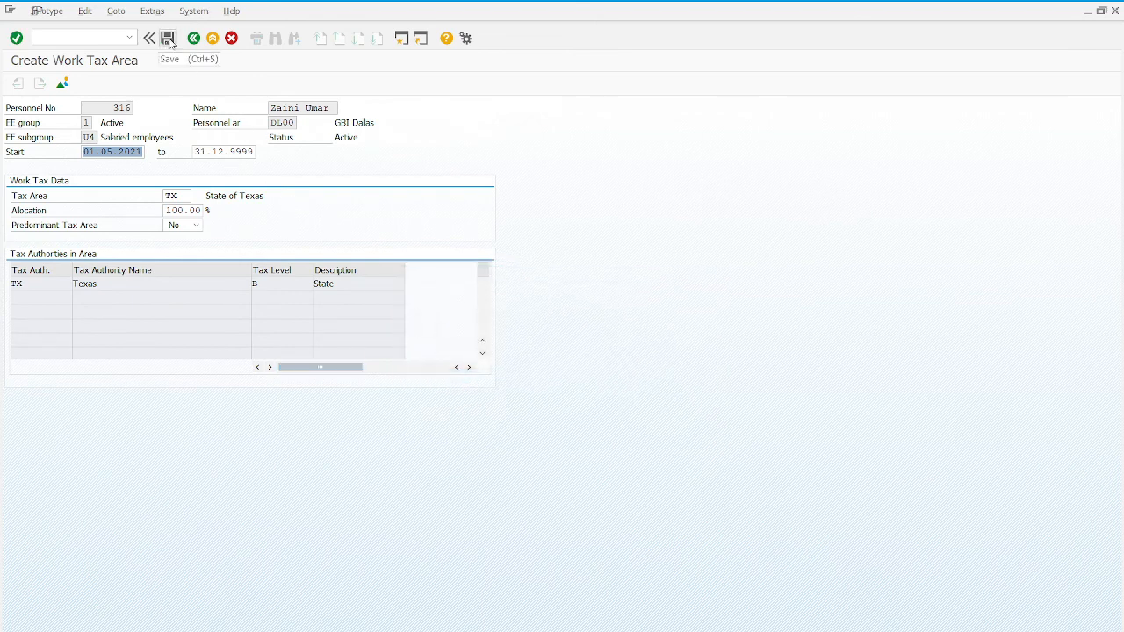
{"action": "left_click", "coordinate": [168, 39]}
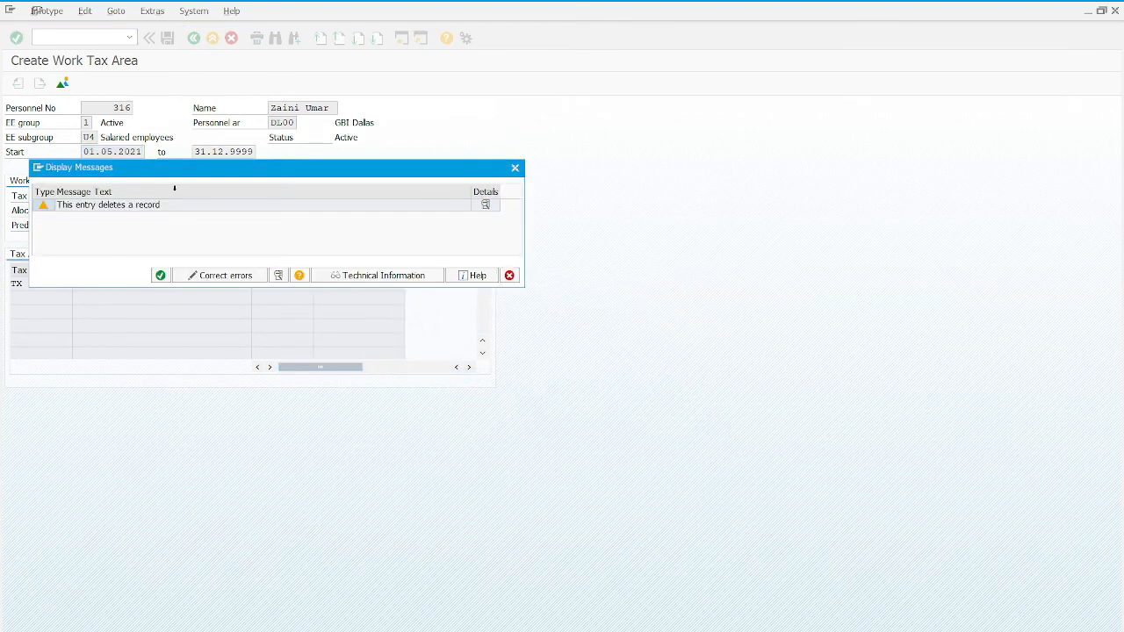
{"action": "left_click", "coordinate": [162, 275]}
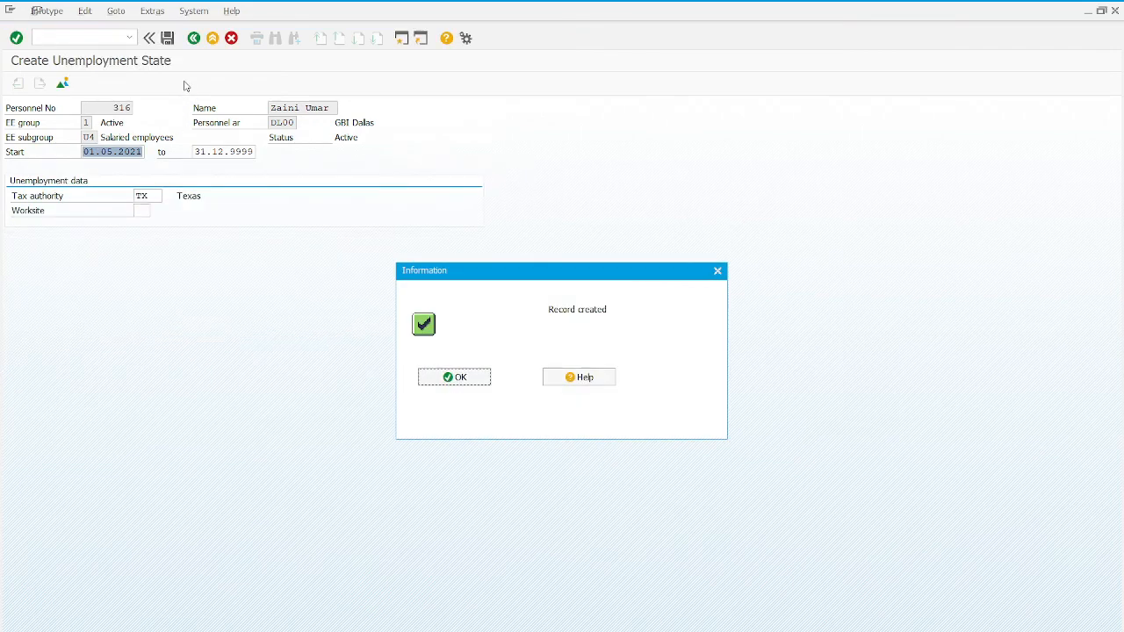
Step: Re-save the Texas unemployment state record, acknowledging the 'This entry deletes a record' warning
{"action": "left_click", "coordinate": [448, 377]}
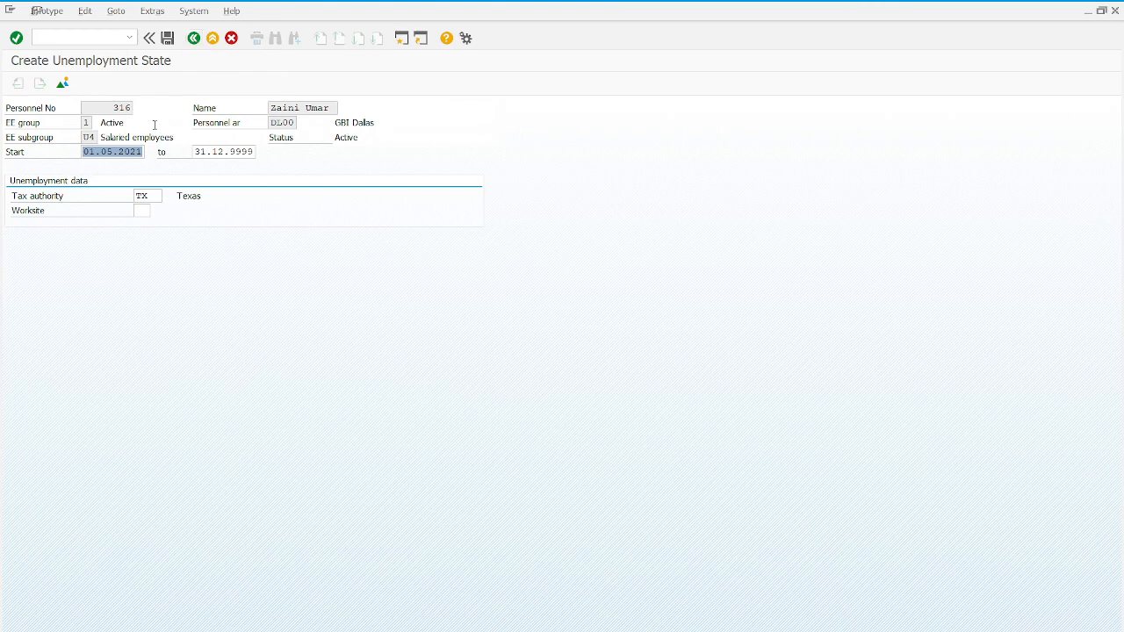
{"action": "left_click", "coordinate": [15, 38]}
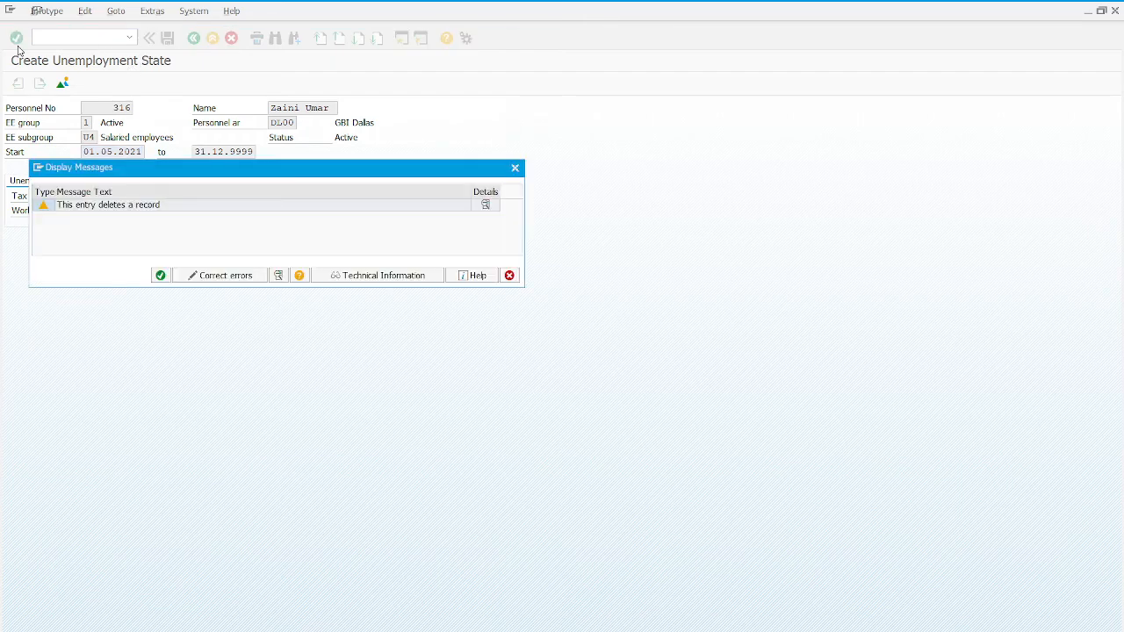
{"action": "left_click", "coordinate": [160, 275]}
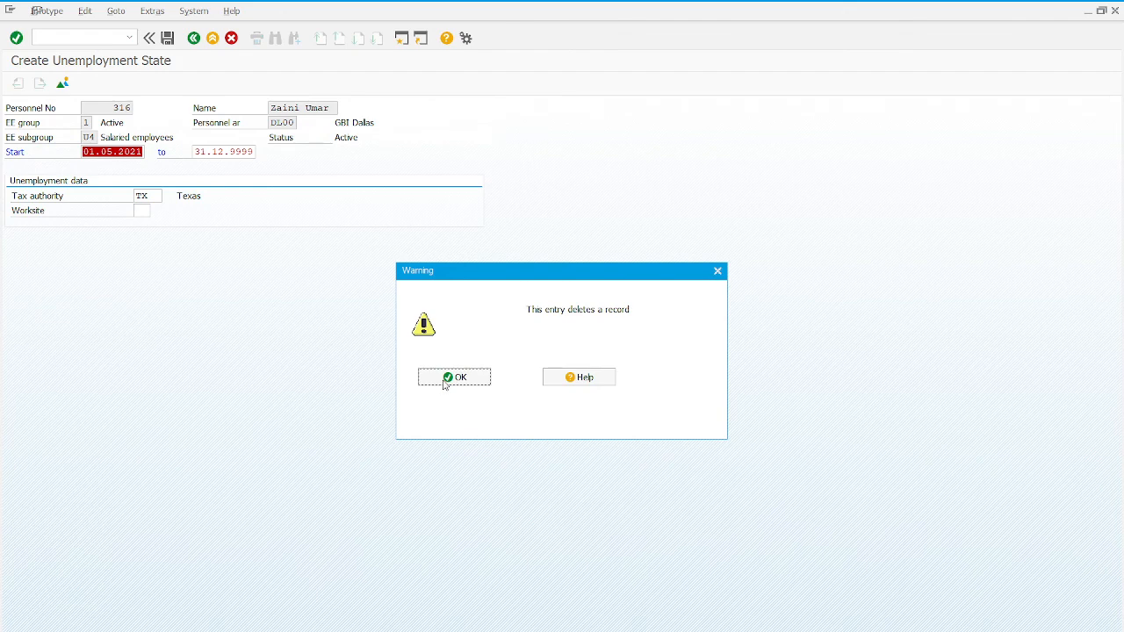
{"action": "left_click", "coordinate": [454, 378]}
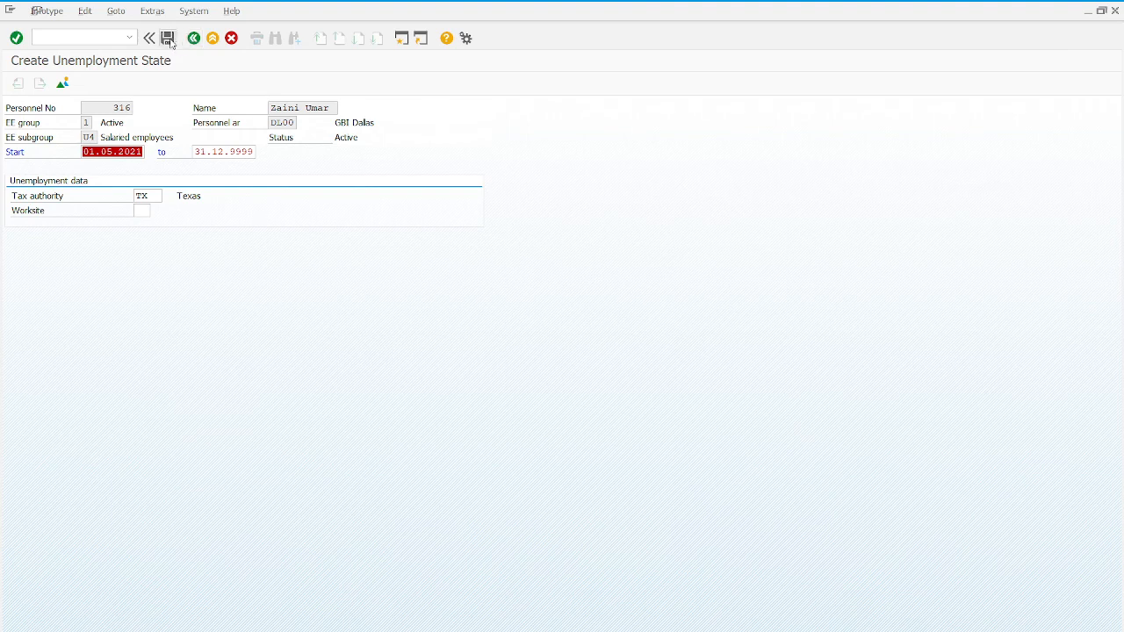
{"action": "left_click", "coordinate": [168, 39]}
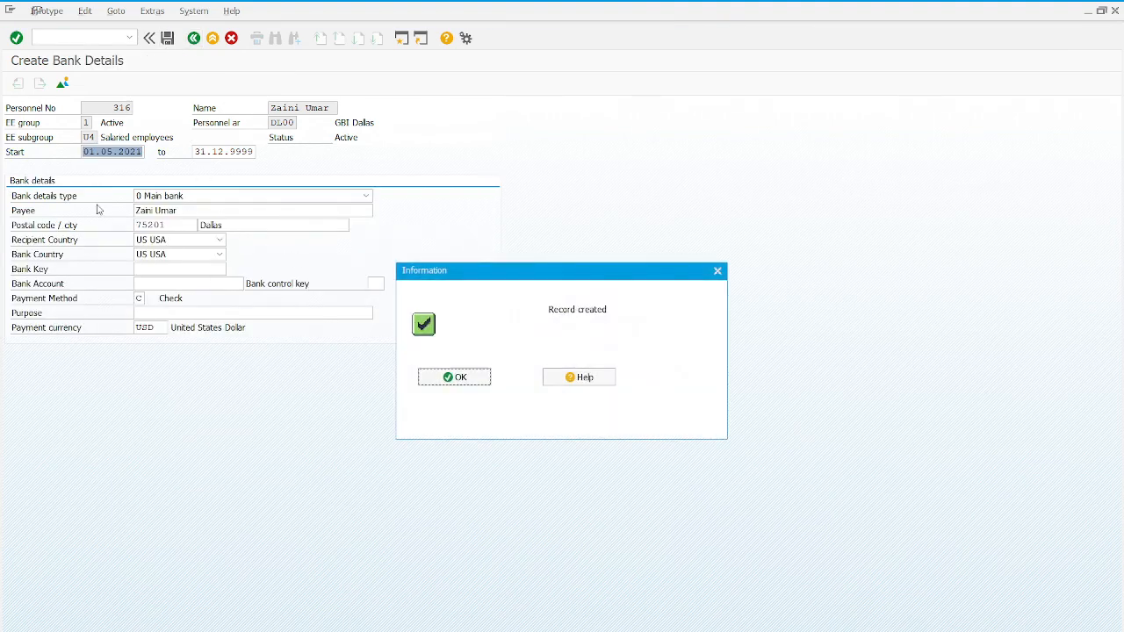
Step: Save the main bank details with Check payment in USD
{"action": "left_click", "coordinate": [437, 380]}
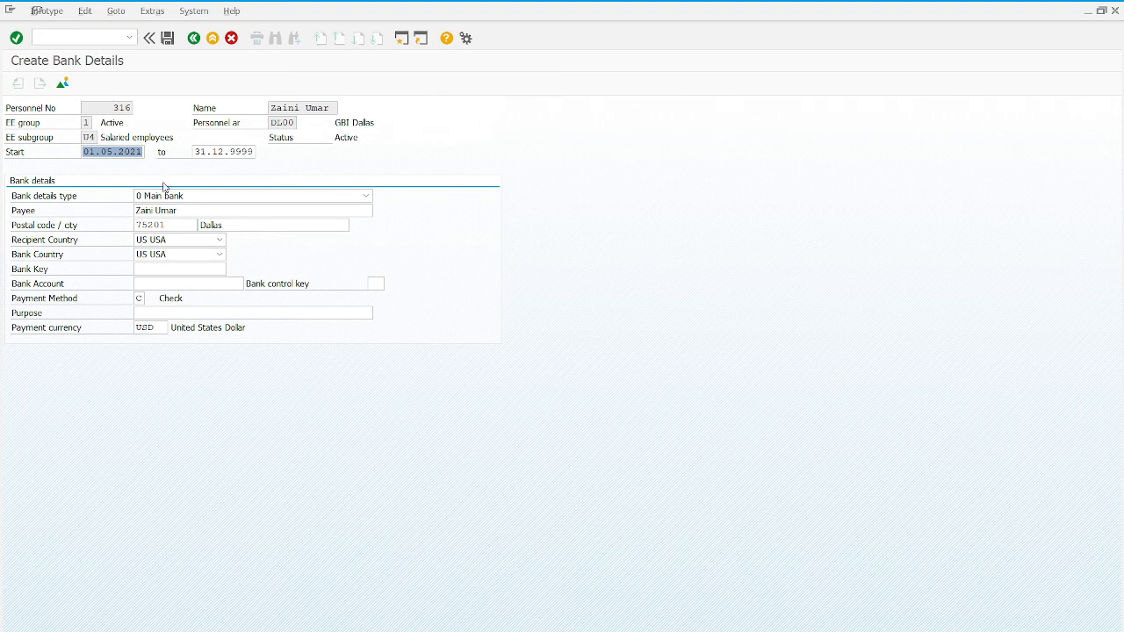
{"action": "left_click", "coordinate": [167, 39]}
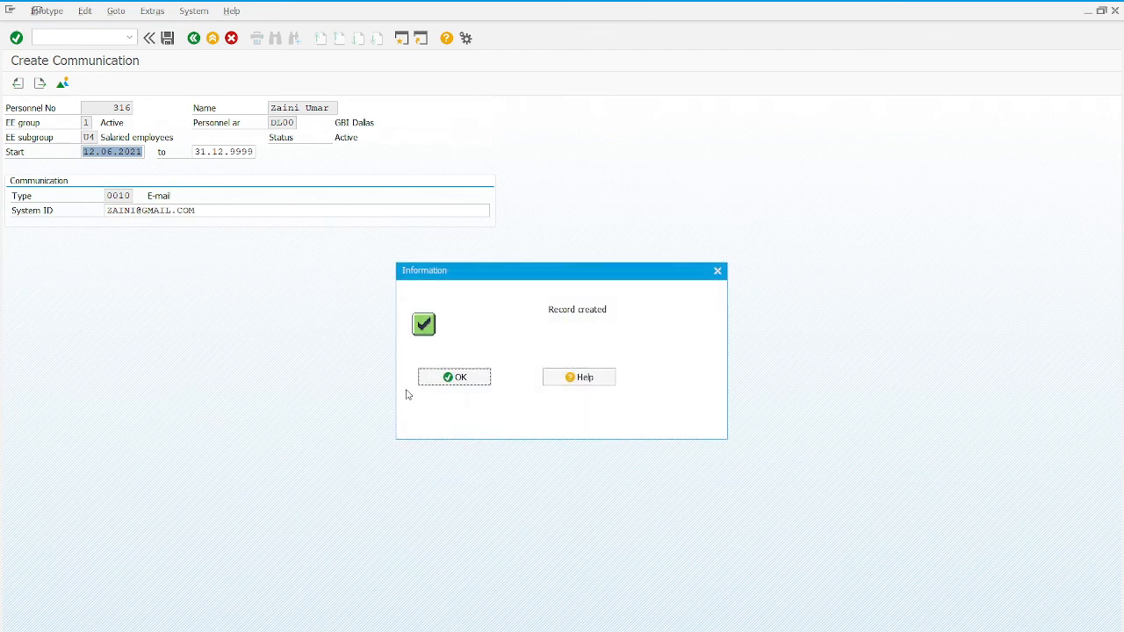
Step: Save the e-mail communication record, acknowledging the e-mail-already-used warning
{"action": "left_click", "coordinate": [452, 380]}
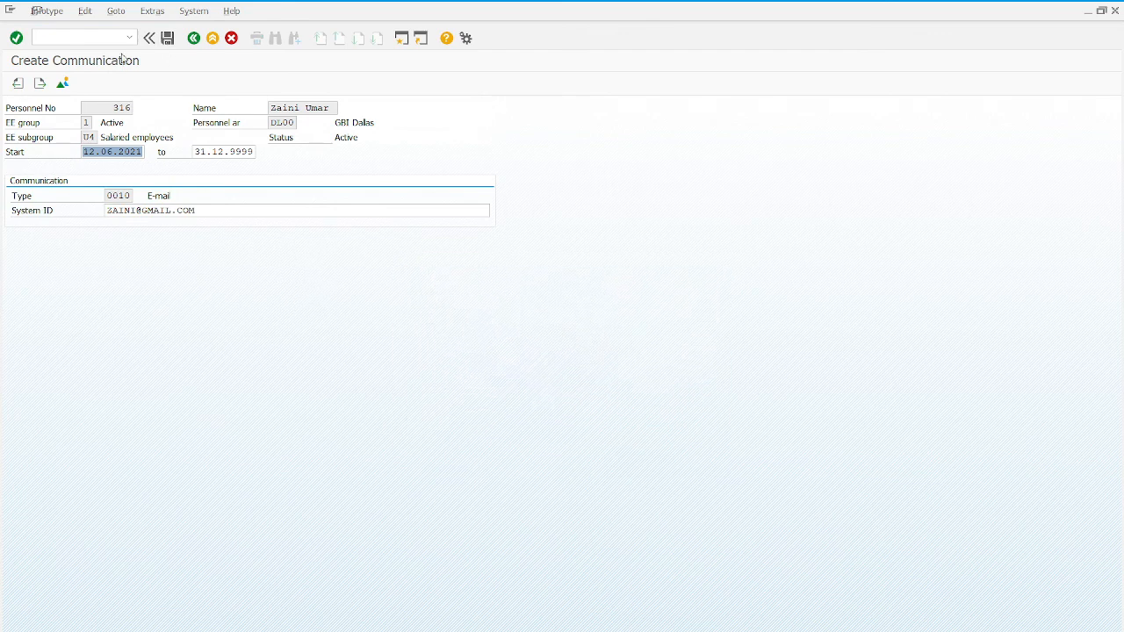
{"action": "left_click", "coordinate": [168, 39]}
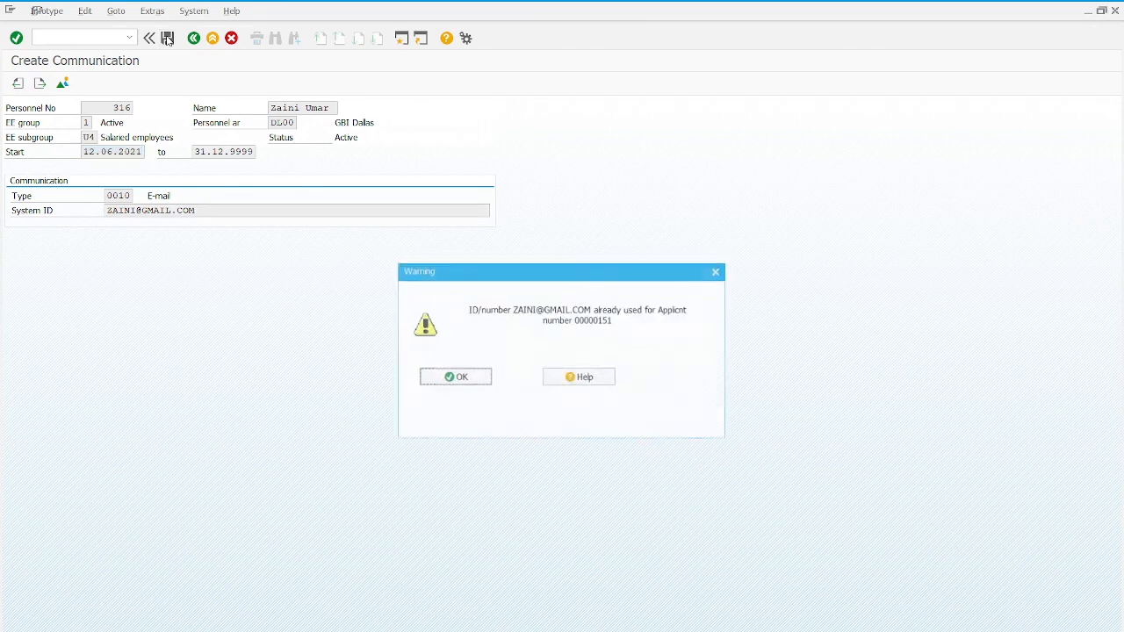
{"action": "left_click", "coordinate": [448, 379]}
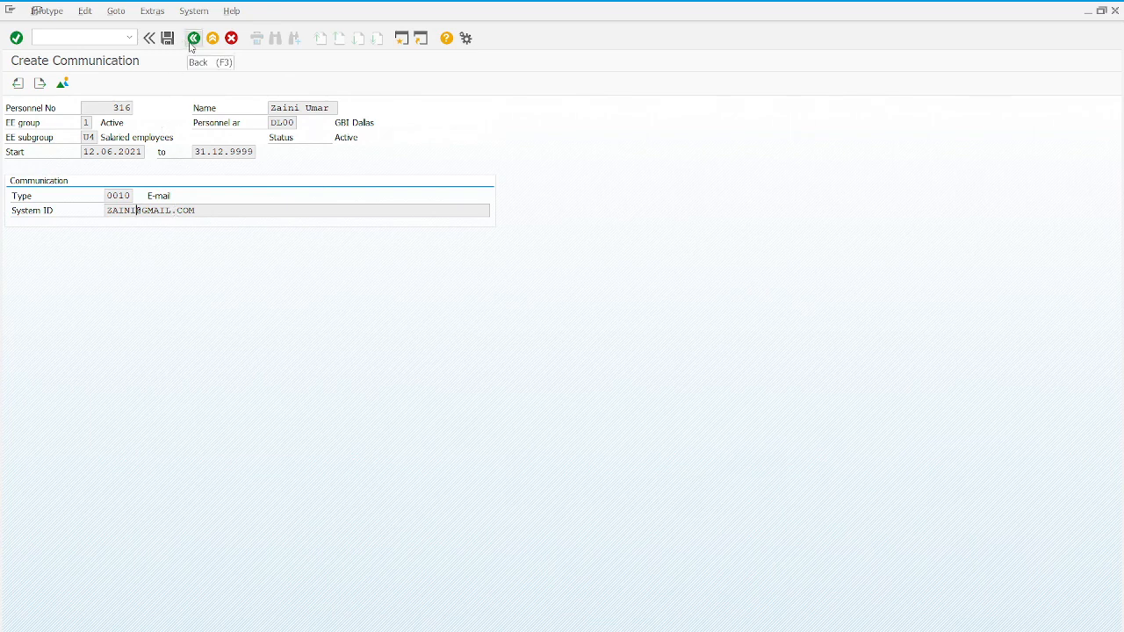
Step: Exit the communication screen and go back from Personnel Actions for the new hire
{"action": "left_click", "coordinate": [39, 83]}
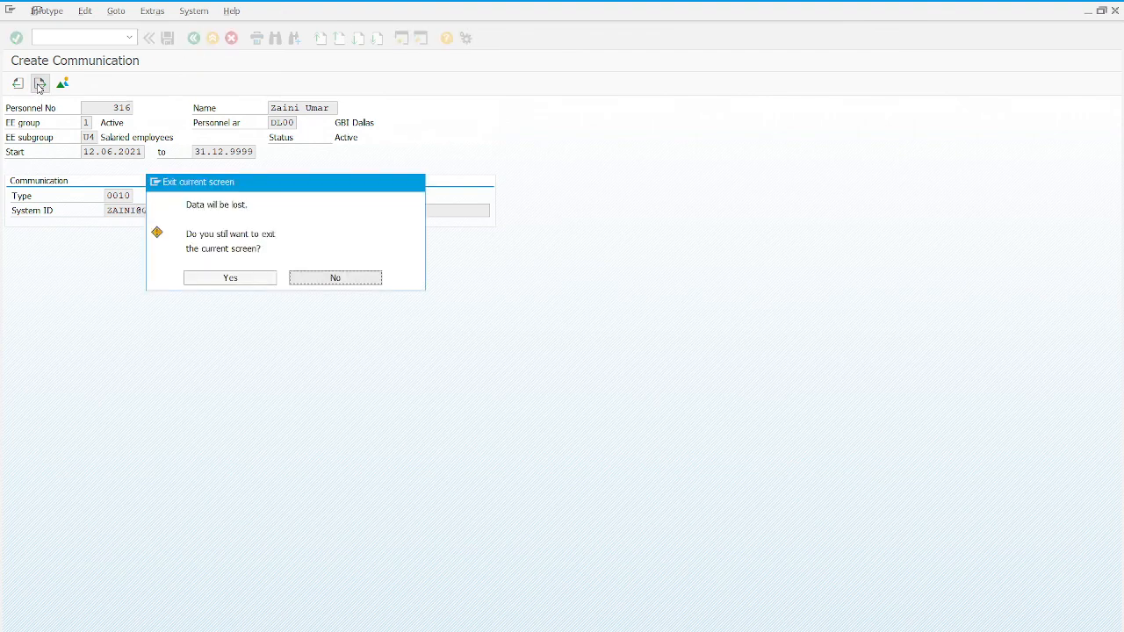
{"action": "left_click", "coordinate": [225, 278]}
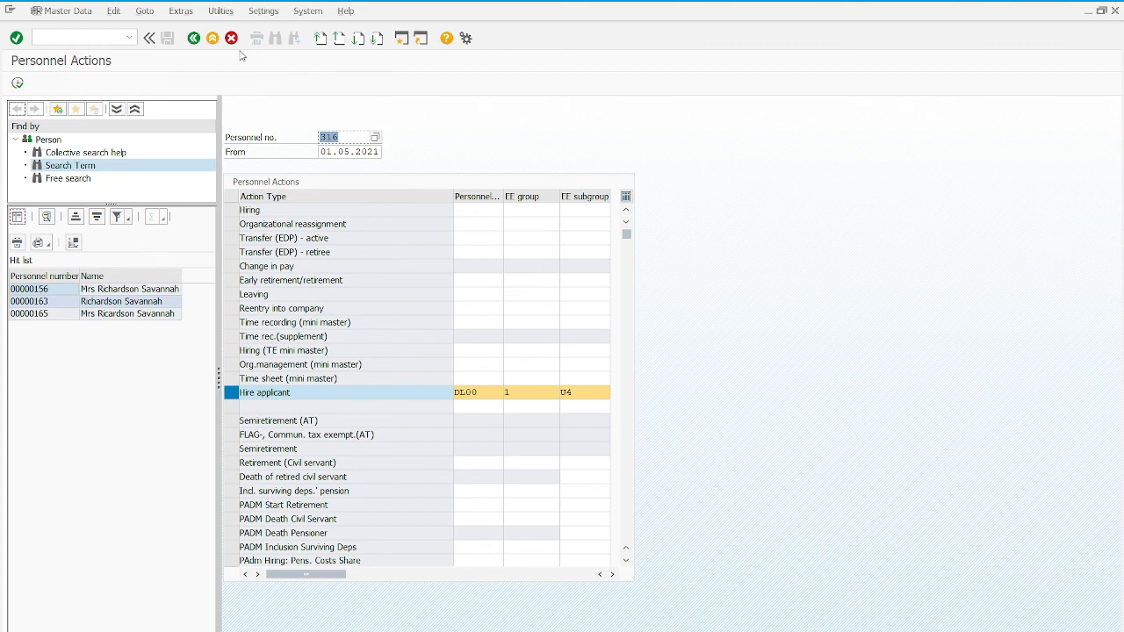
{"action": "left_click", "coordinate": [212, 39]}
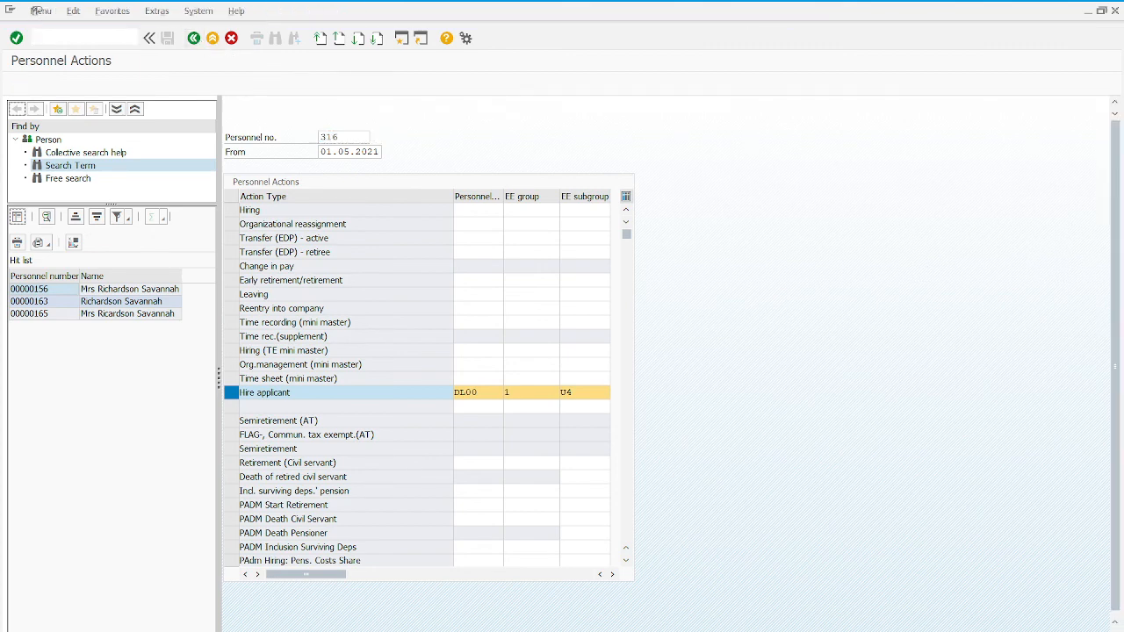